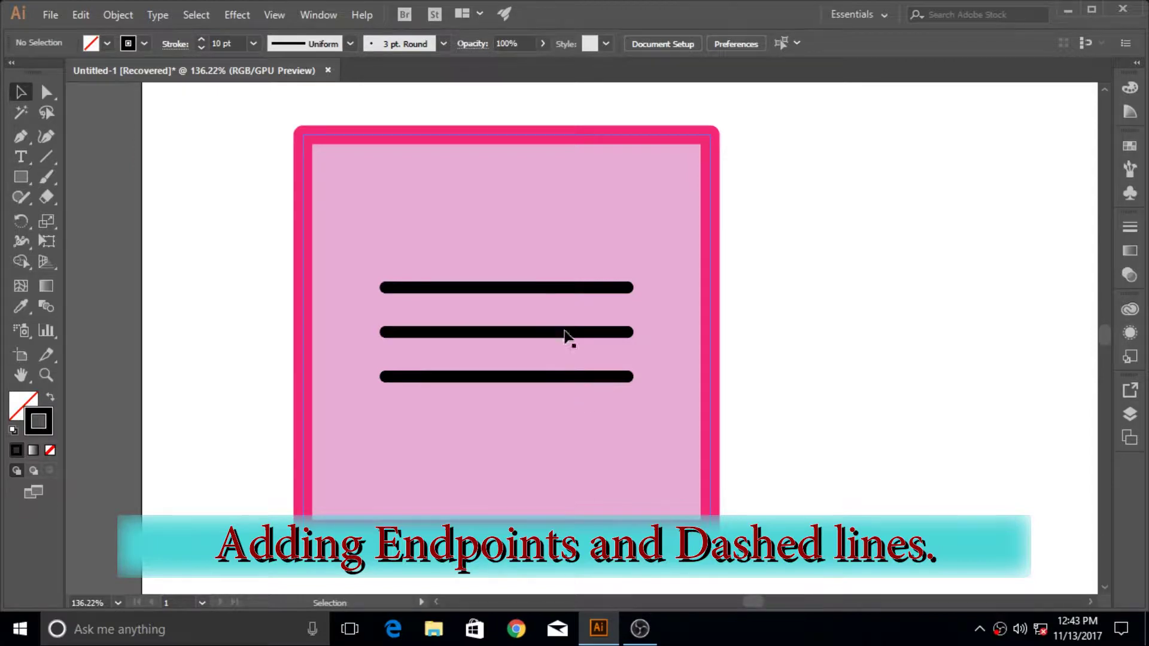
Select the top, middle and bottom black lines together inside the pink square
left_click(546, 289)
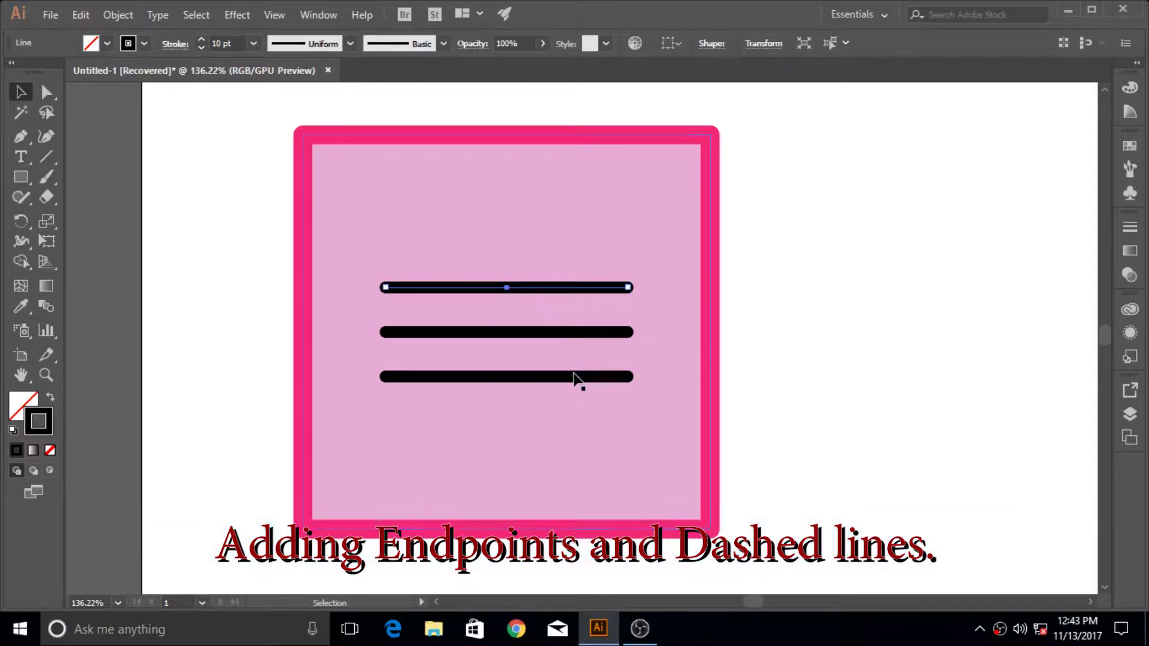
left_click(576, 336, "shift")
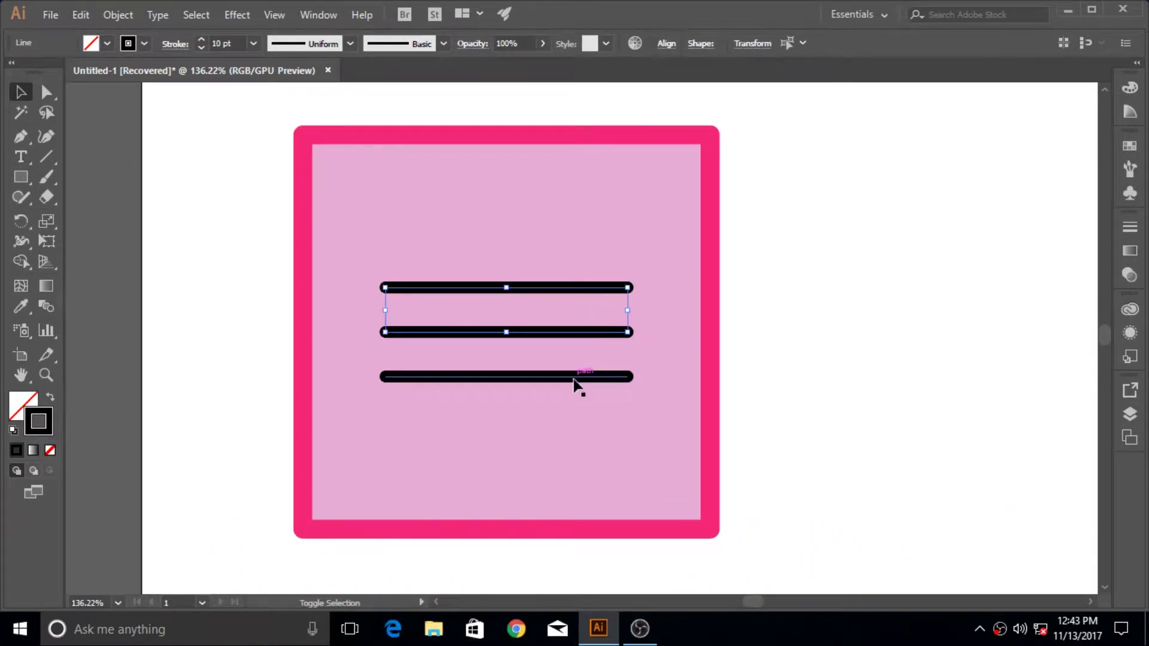
left_click(577, 378, "shift")
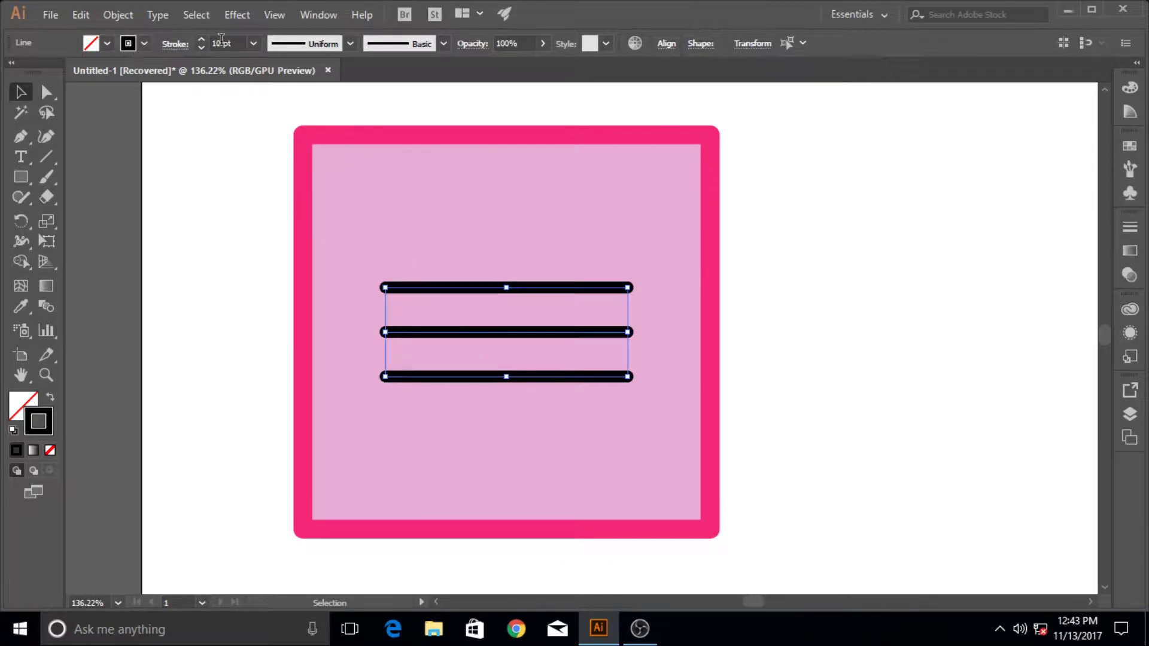
Set the three black lines' stroke weight to 20 pt and bring up the Stroke panel
left_click(253, 45)
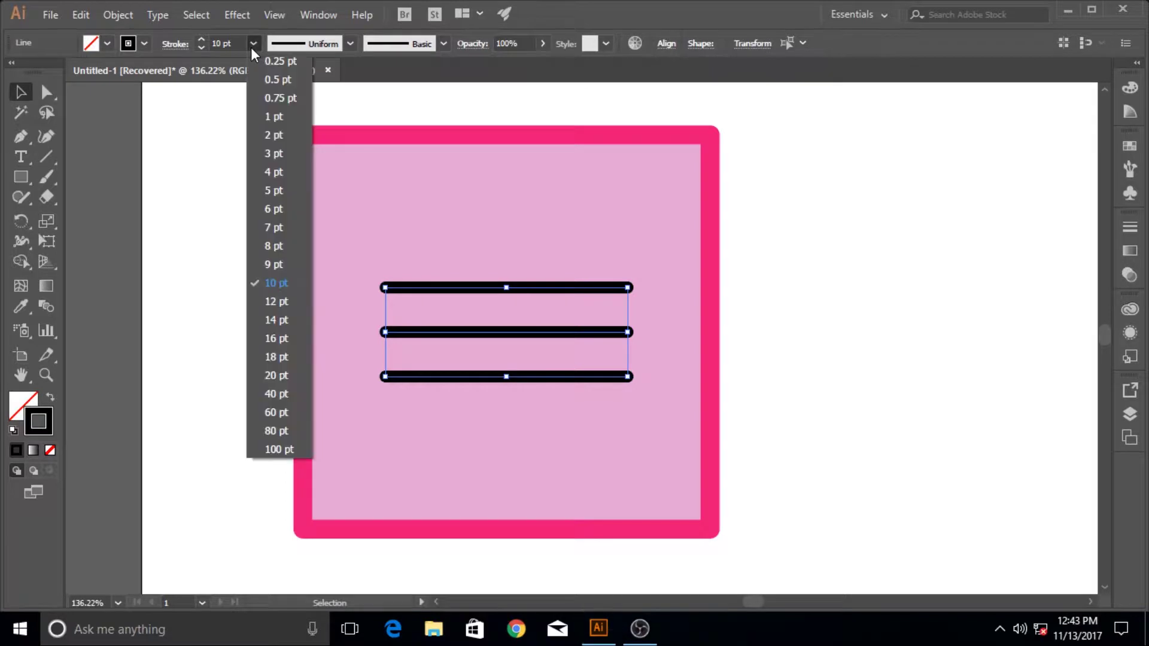
left_click(284, 375)
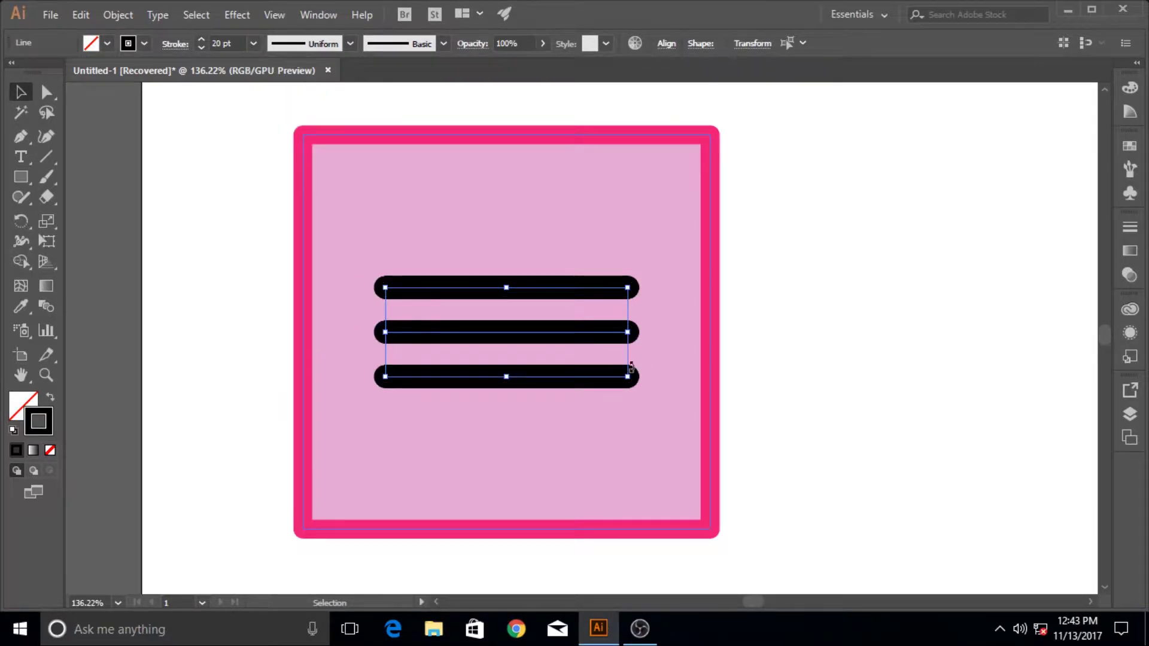
left_click(175, 44)
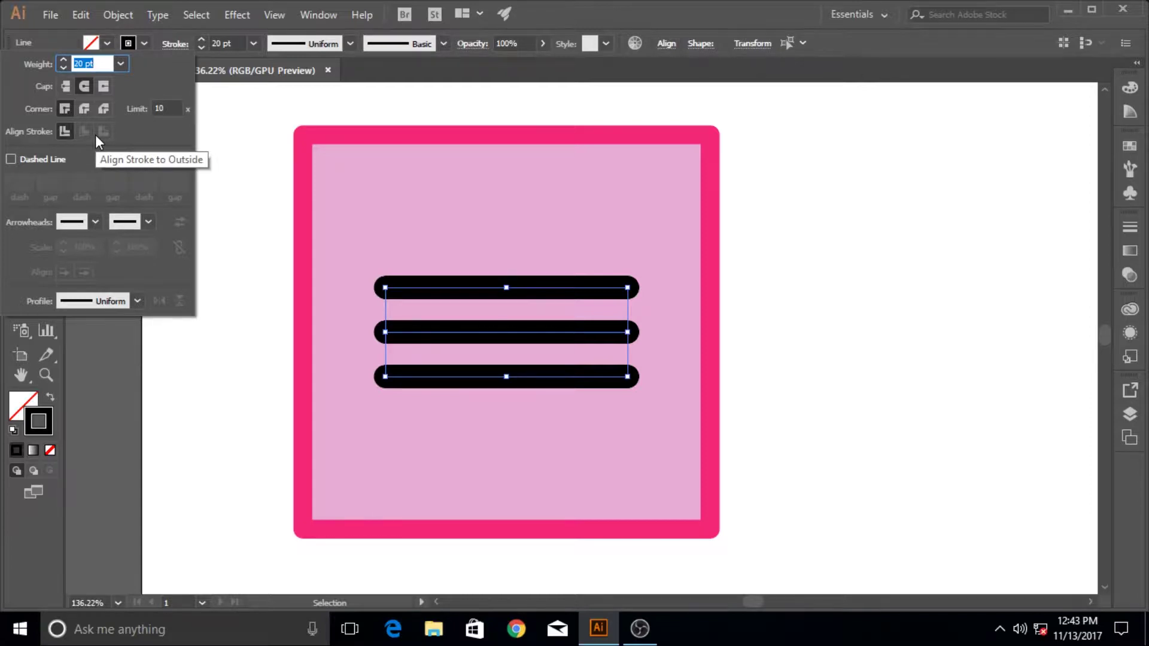
Compare Butt and Projecting caps on the three lines, ending with Round Cap
left_click(62, 89)
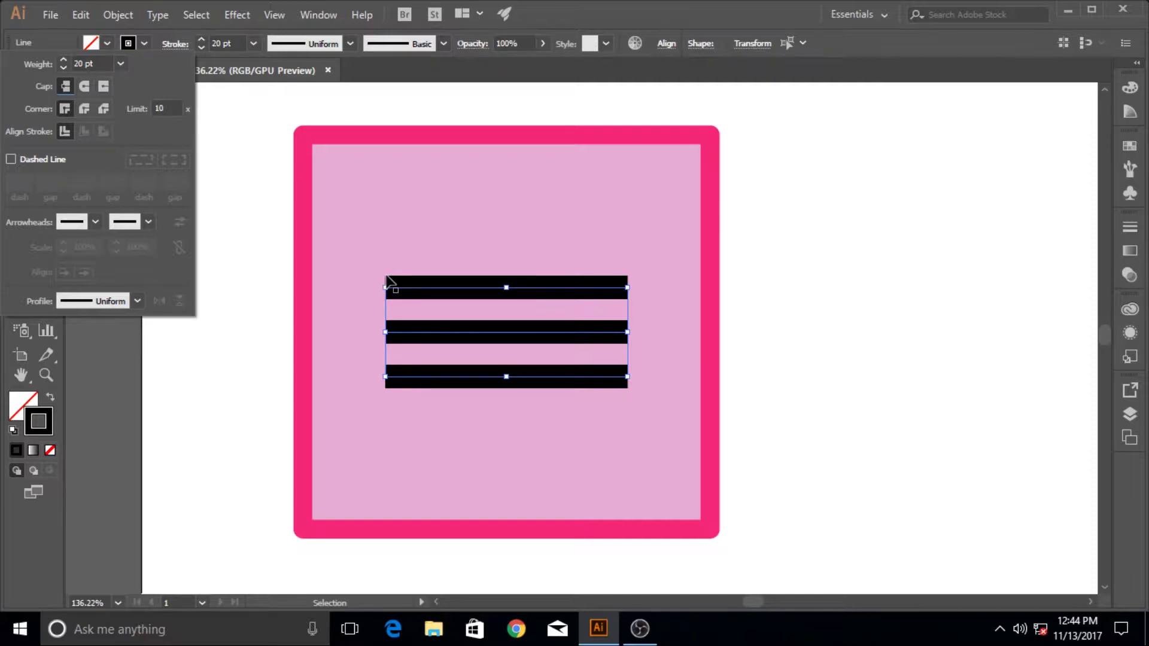
left_click(66, 88)
left_click(84, 87)
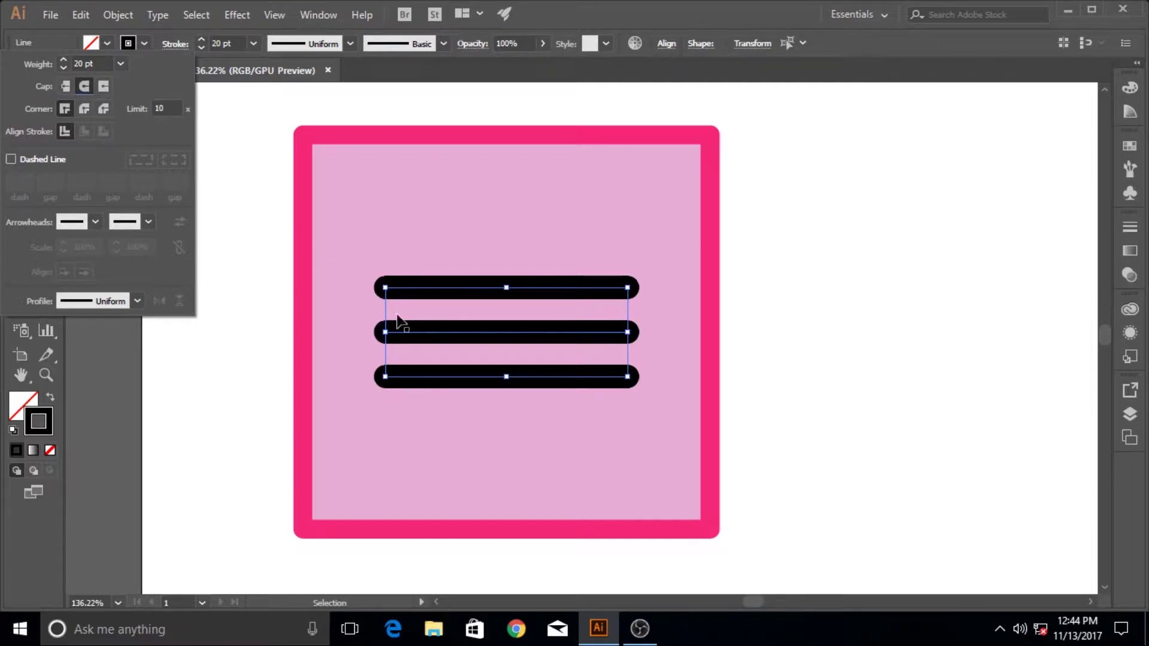
left_click(105, 88)
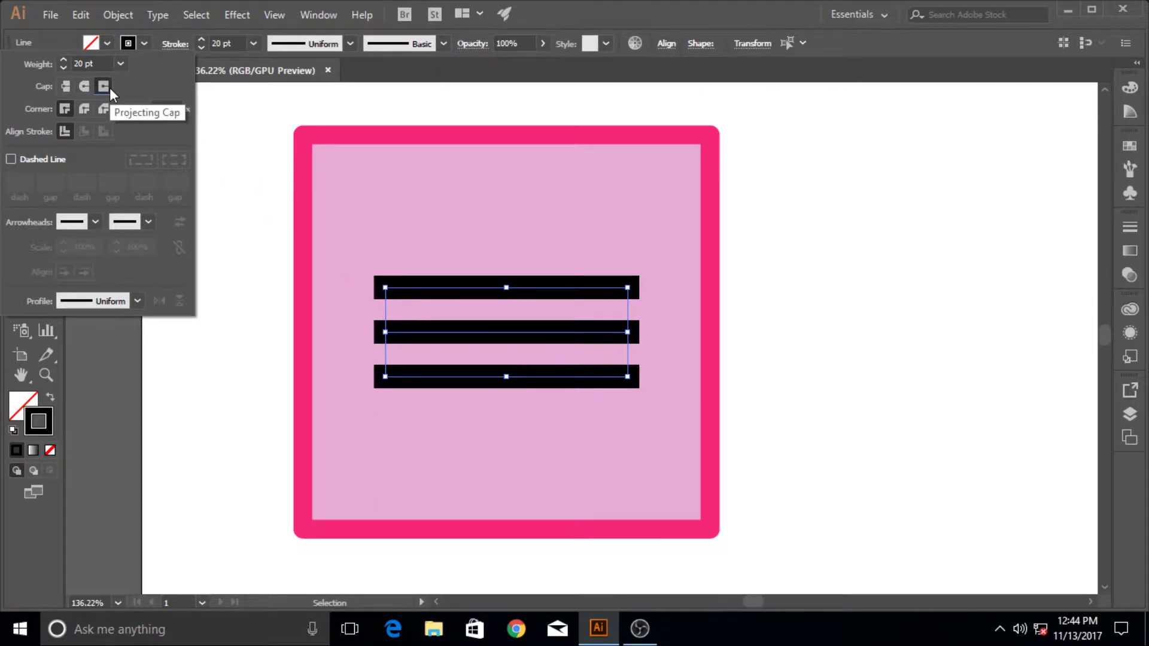
left_click(64, 88)
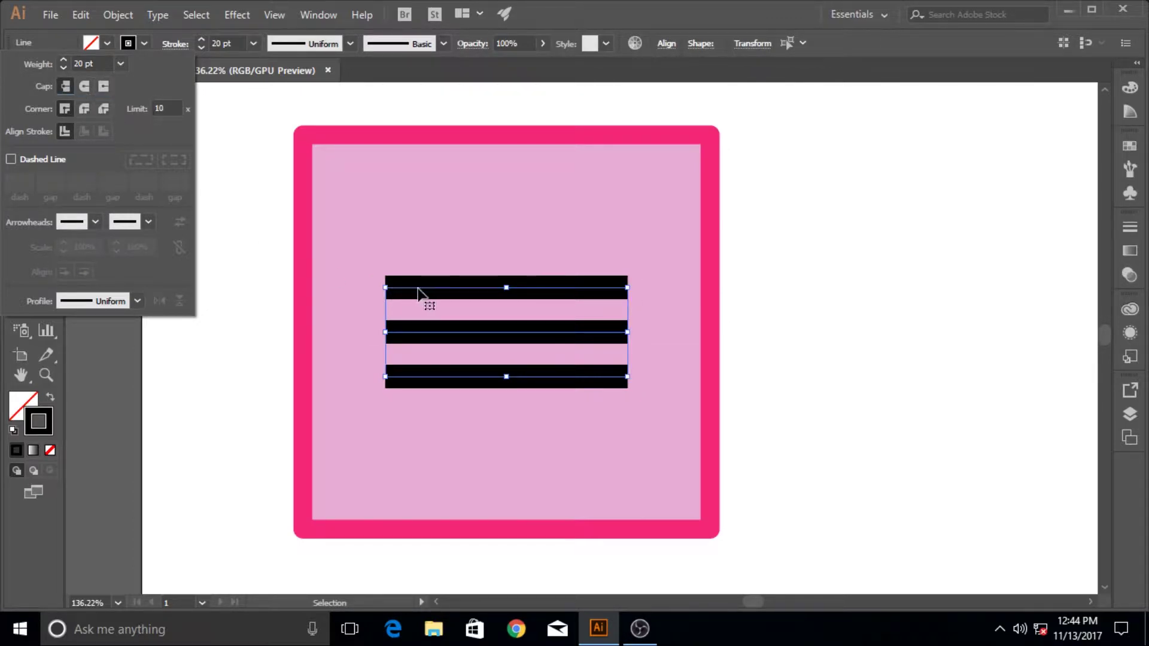
left_click(104, 88)
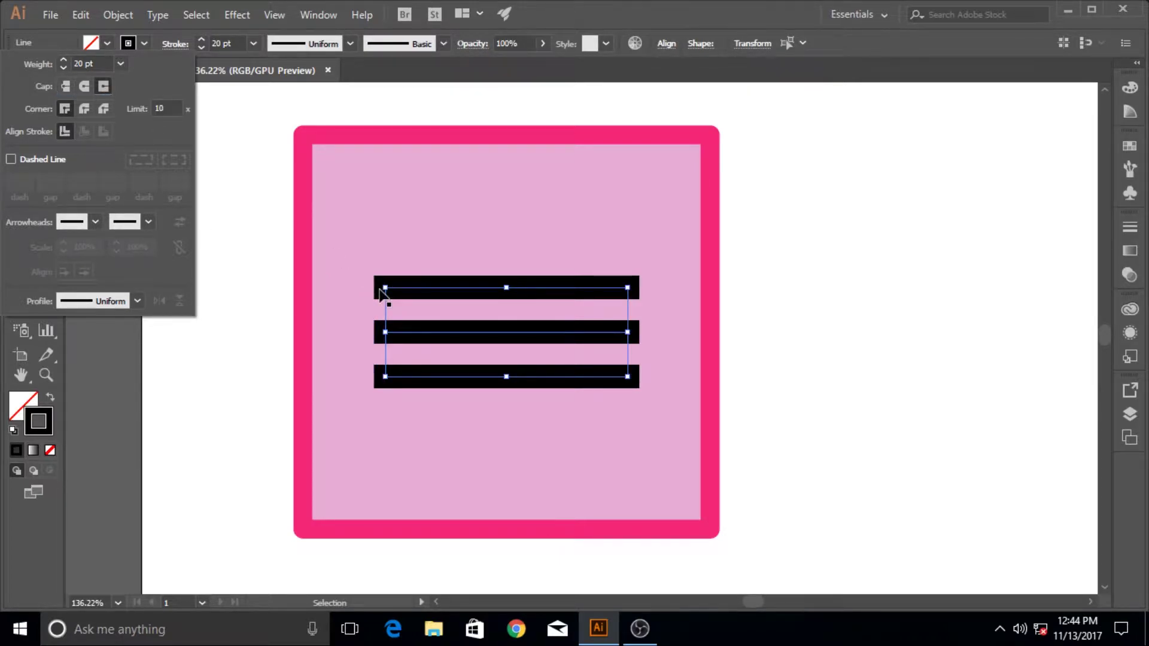
left_click(63, 88)
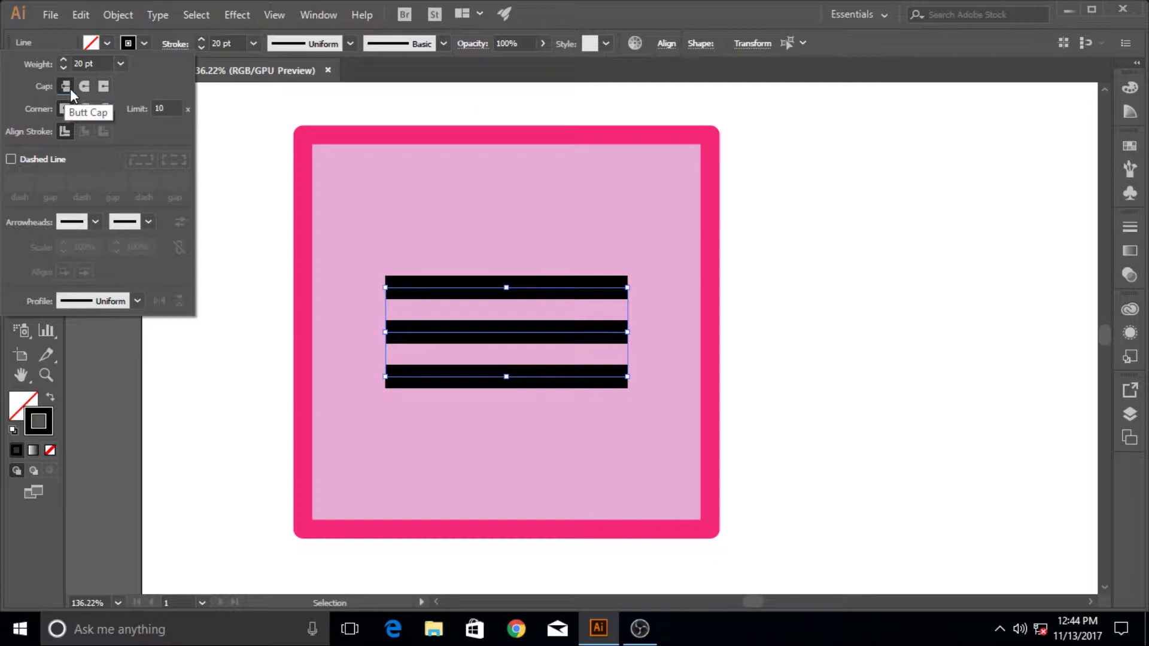
left_click(88, 92)
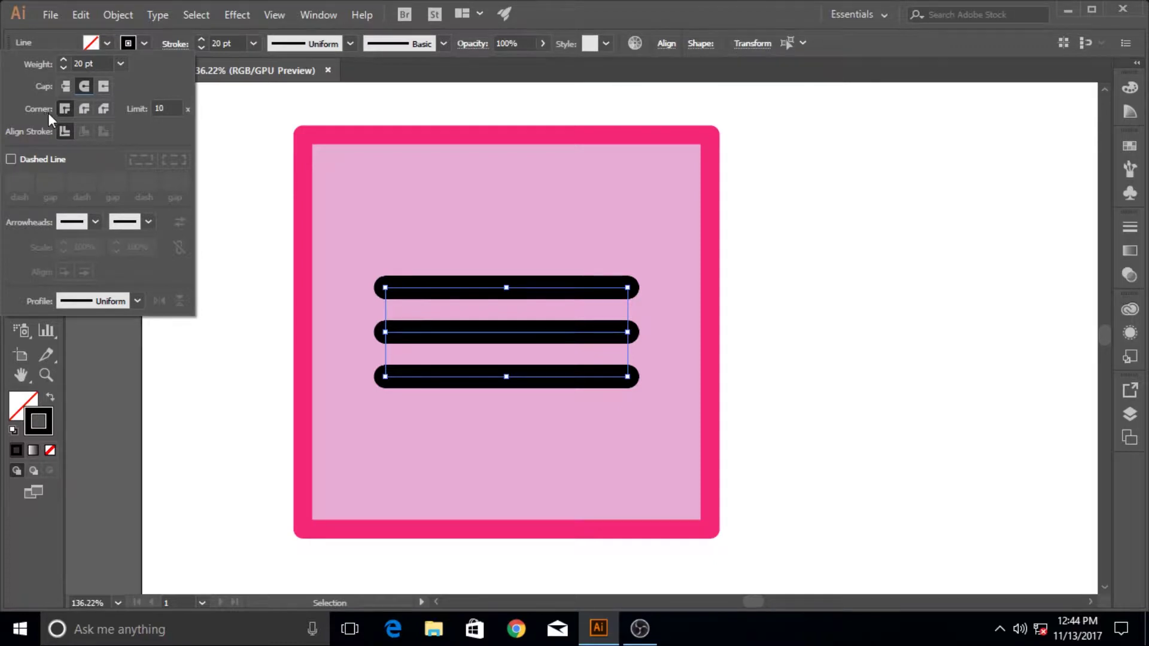
Select the pink square and give its border Round Join after trying Miter and Bevel
left_click(705, 278)
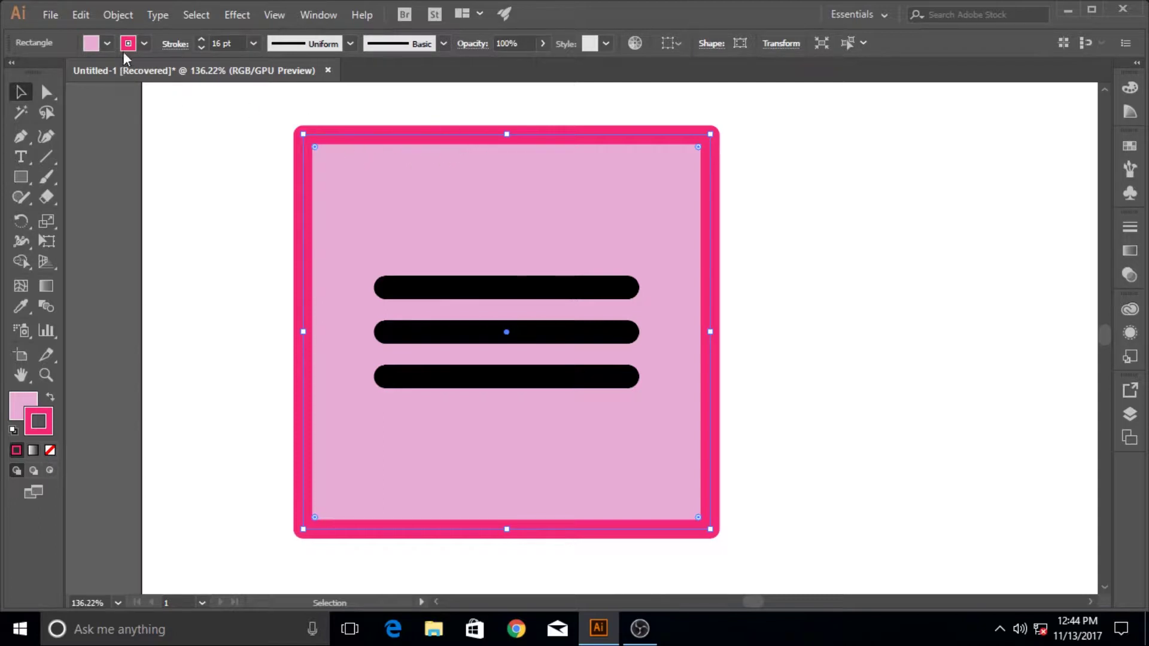
left_click(181, 44)
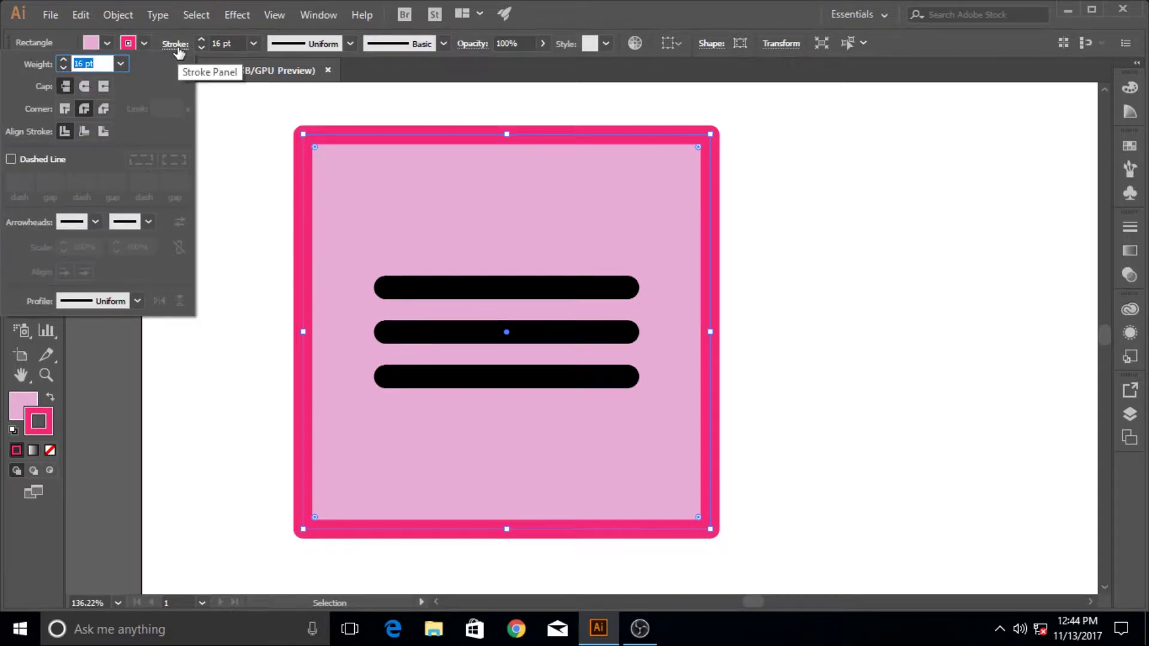
left_click(84, 109)
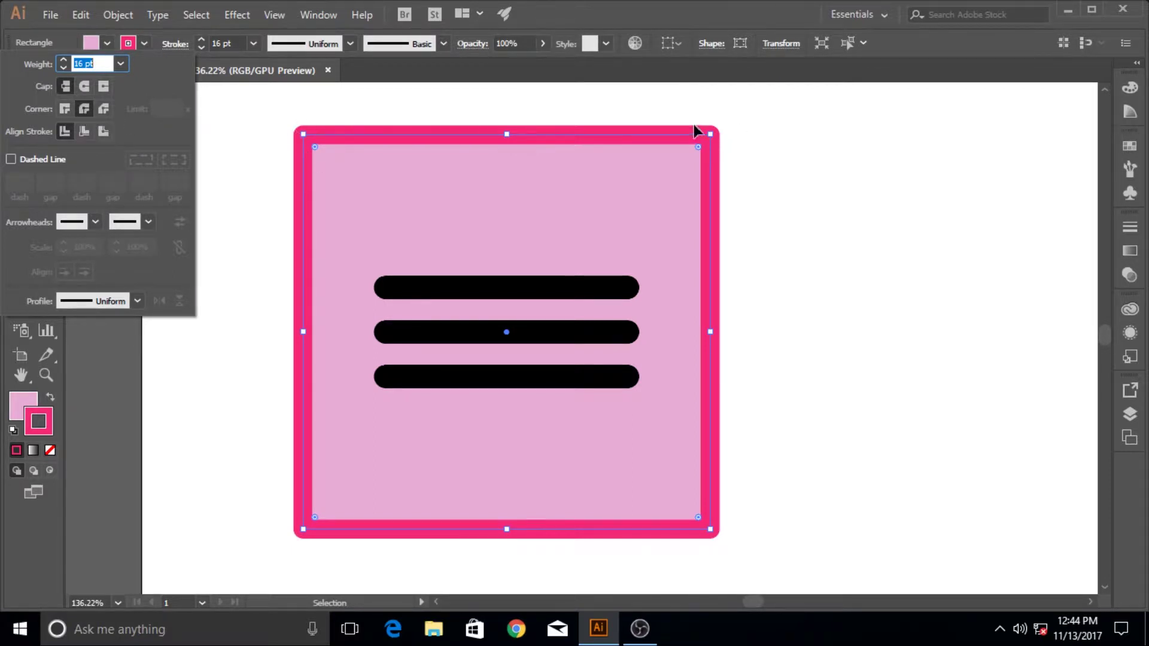
left_click(66, 110)
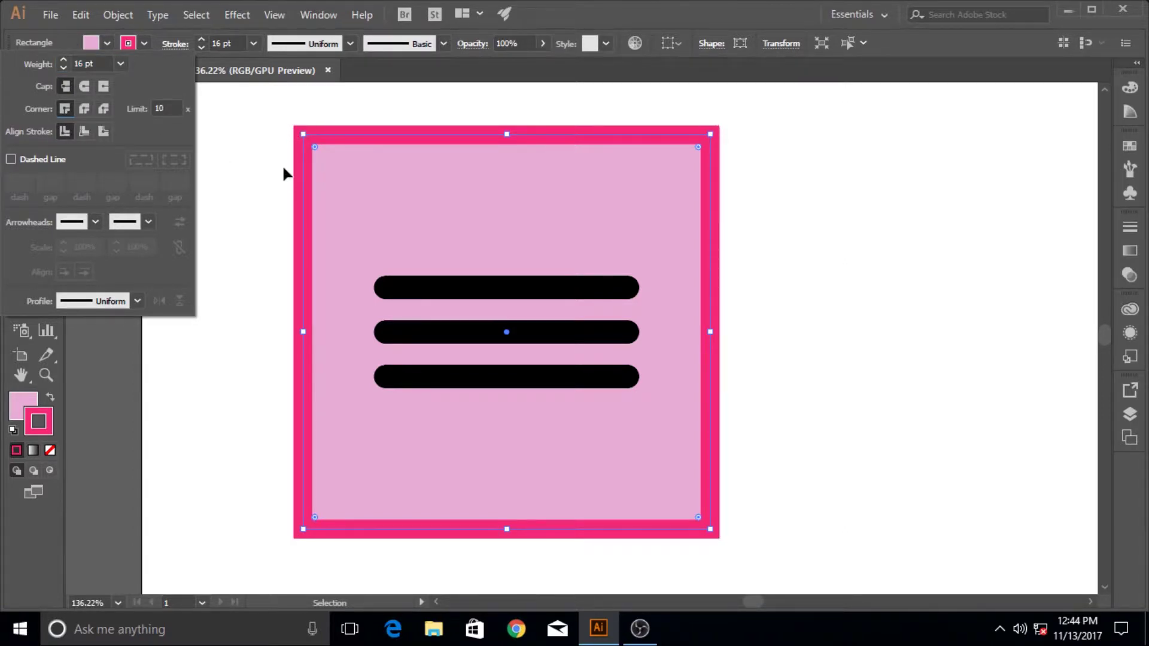
left_click(106, 108)
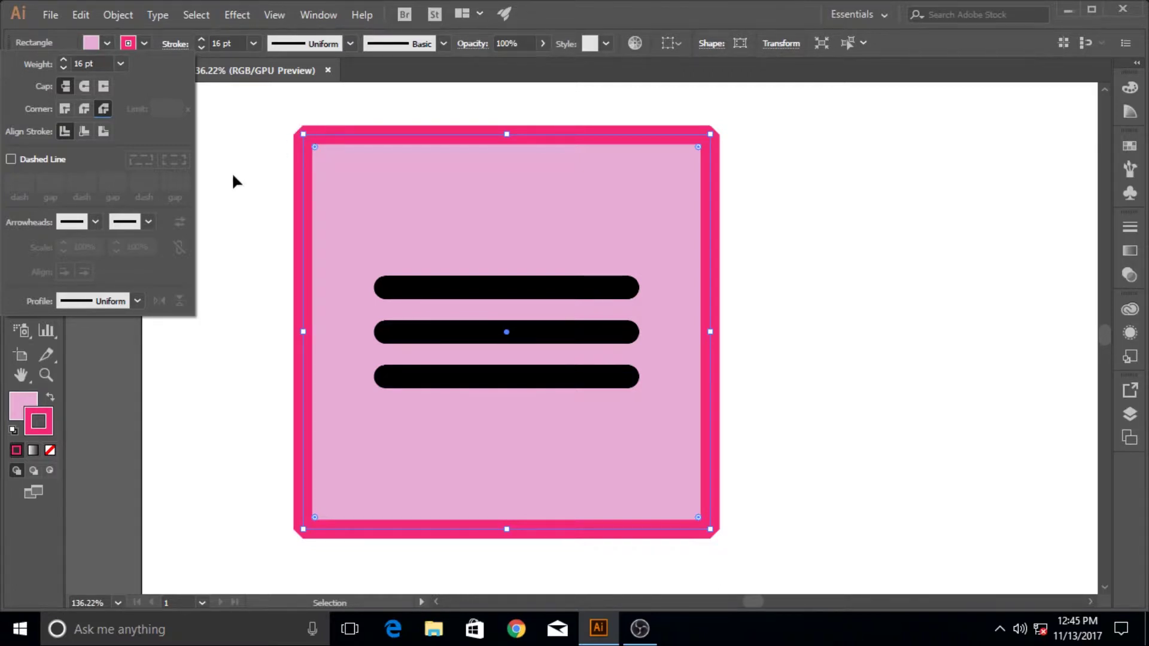
left_click(84, 107)
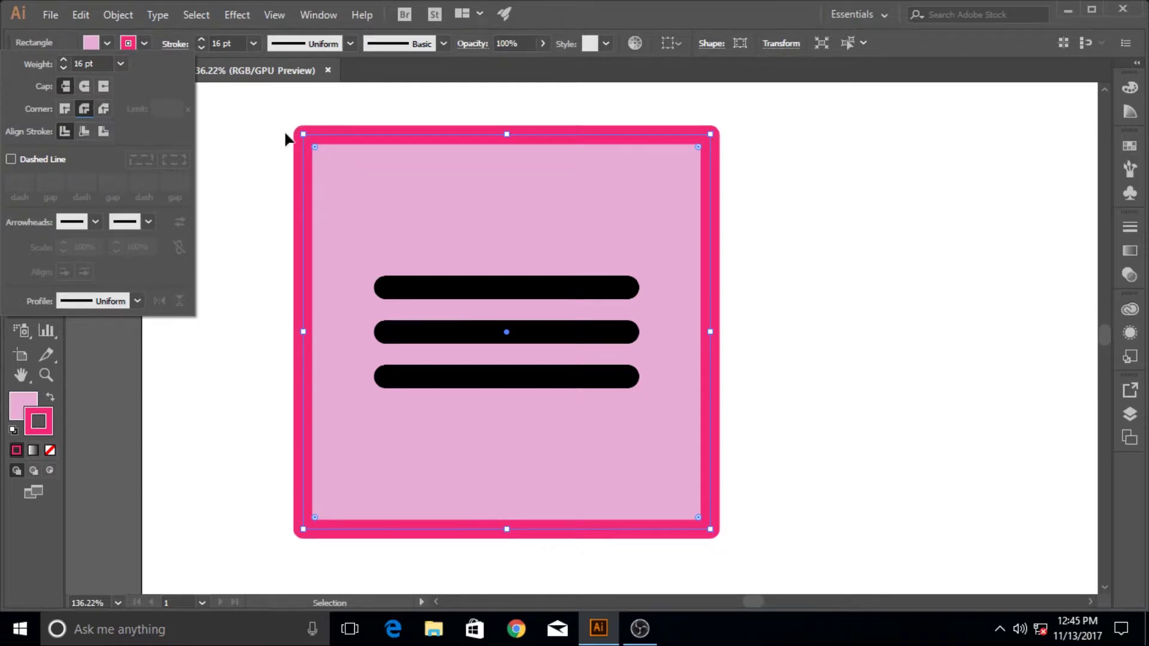
Preview rounded corners on the pink square with the corner widget, then undo them
left_click(315, 151)
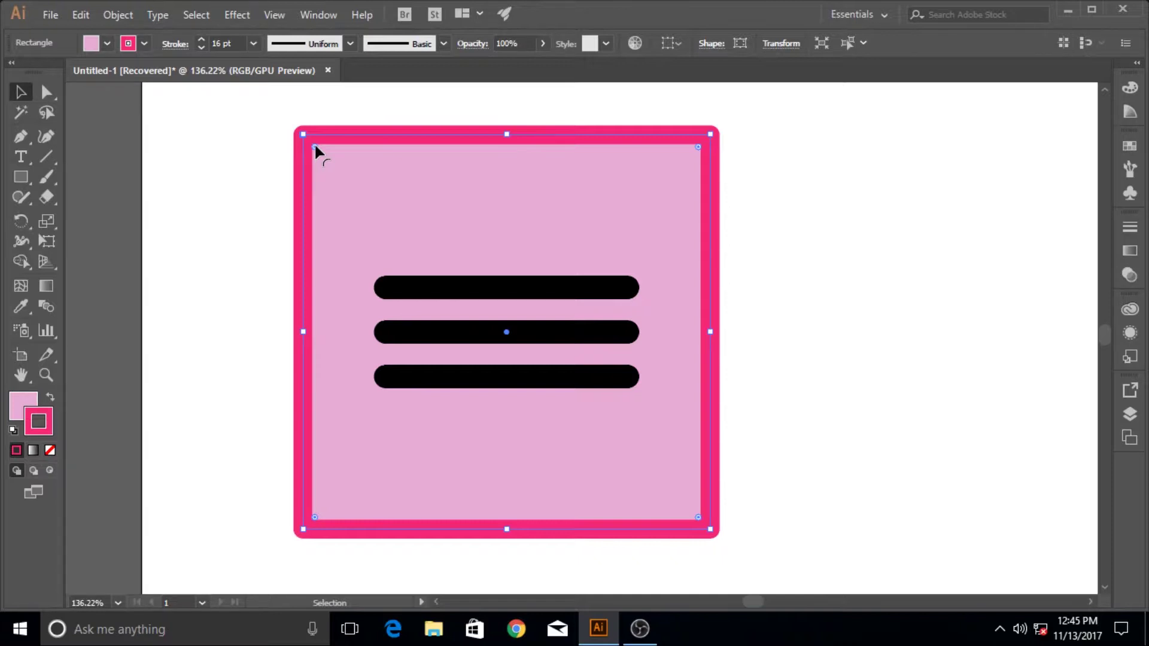
left_click_drag(315, 147, 348, 186)
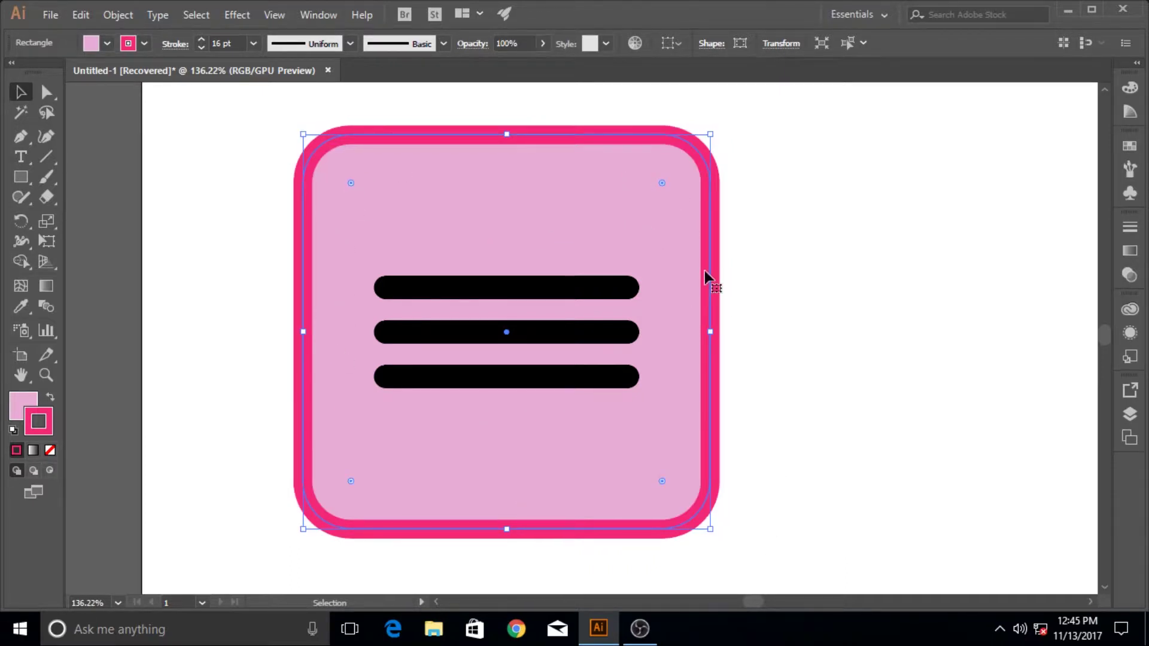
key("ctrl+z")
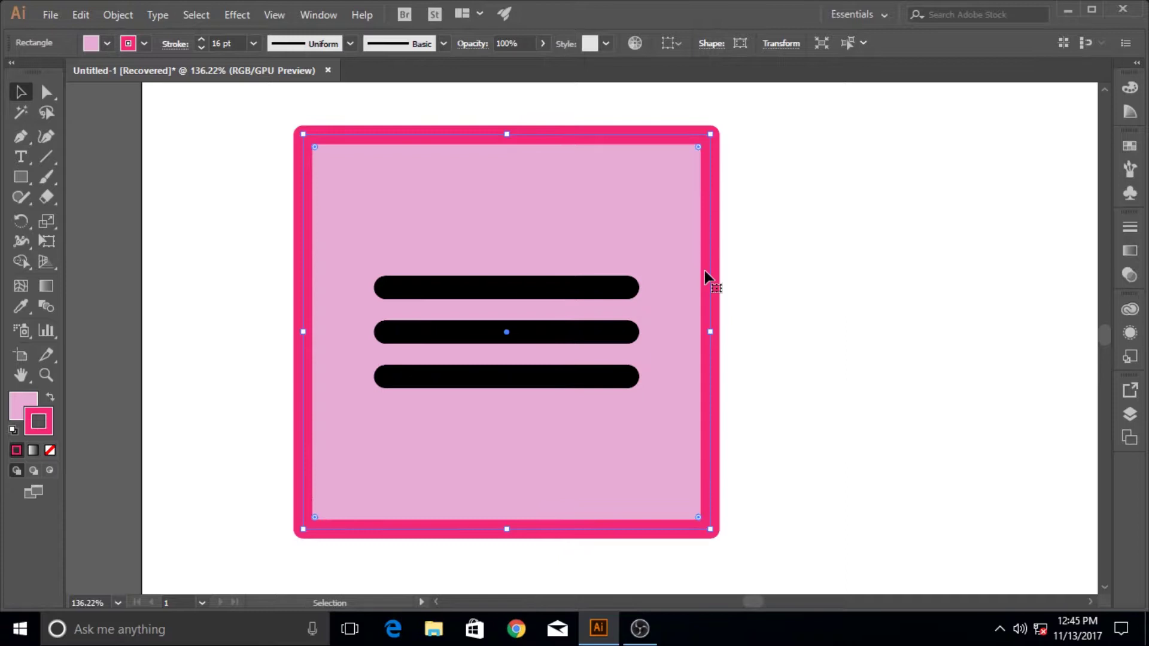
Thin the square's border to 10 pt and turn on Dashed Line
left_click(175, 44)
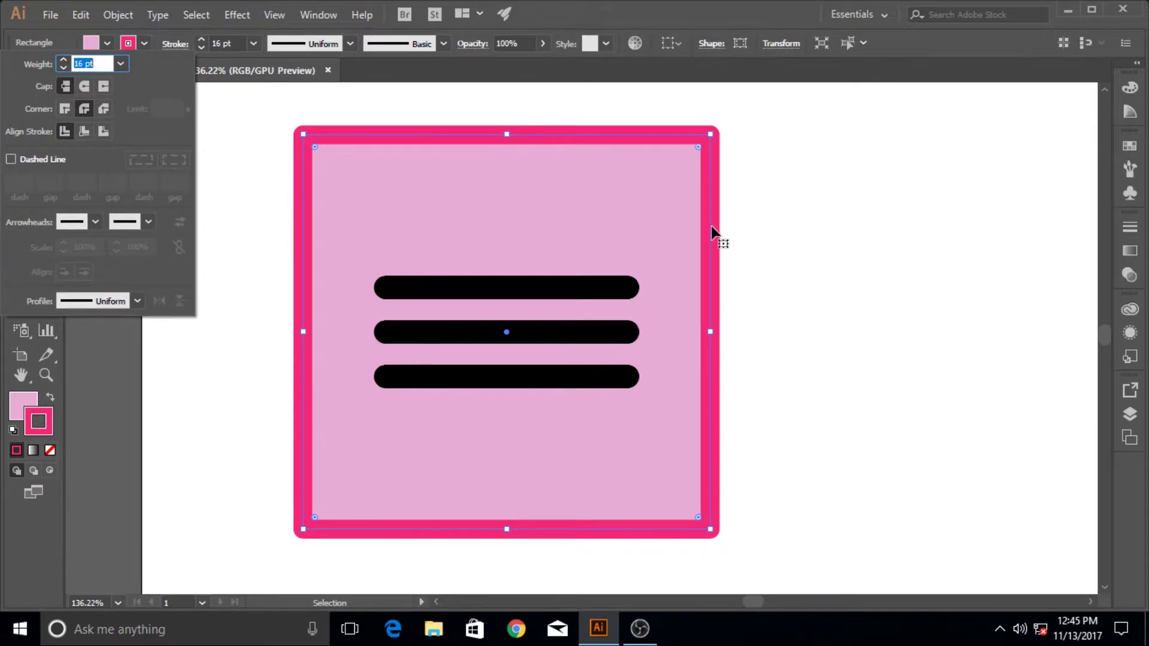
left_click(122, 64)
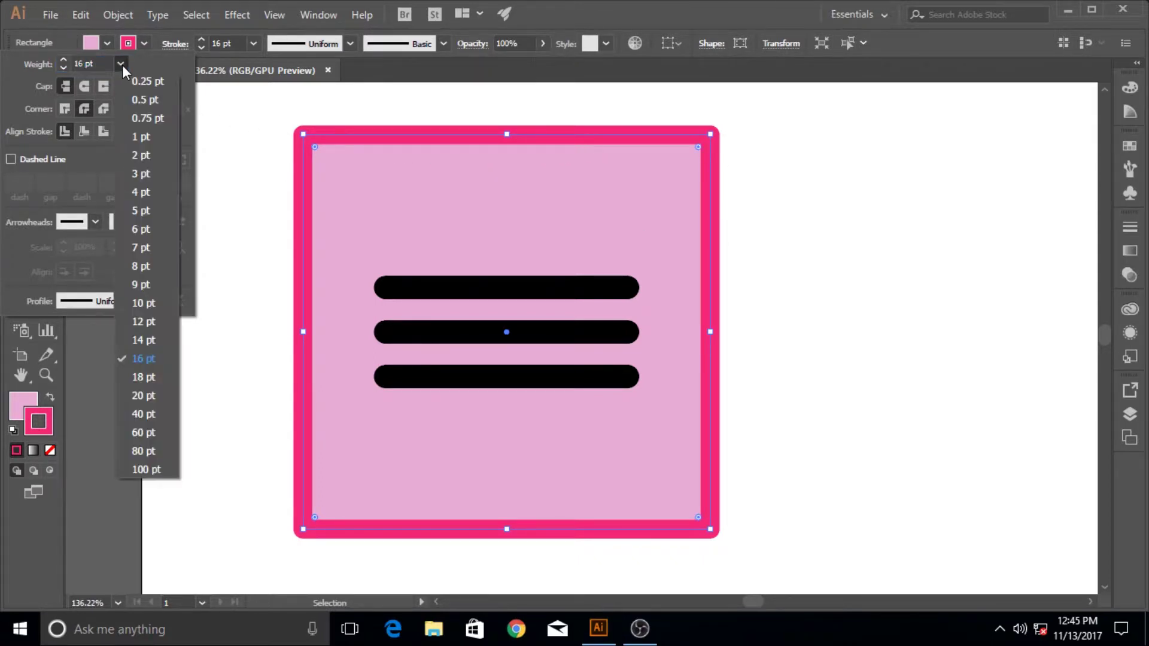
left_click(153, 308)
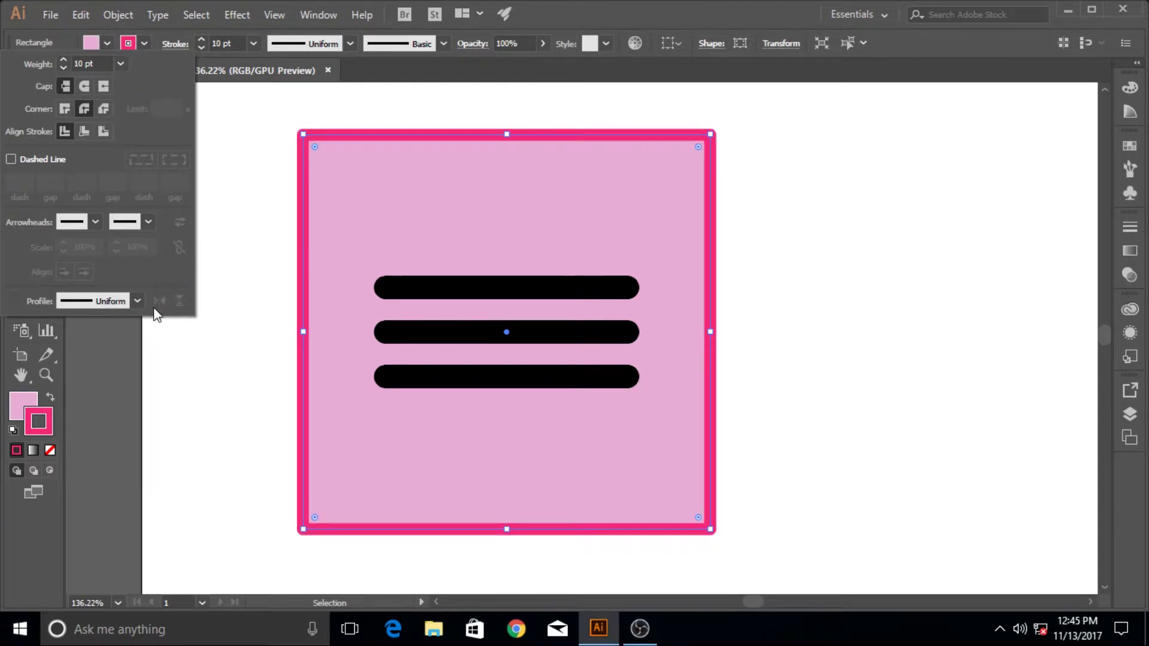
left_click(11, 159)
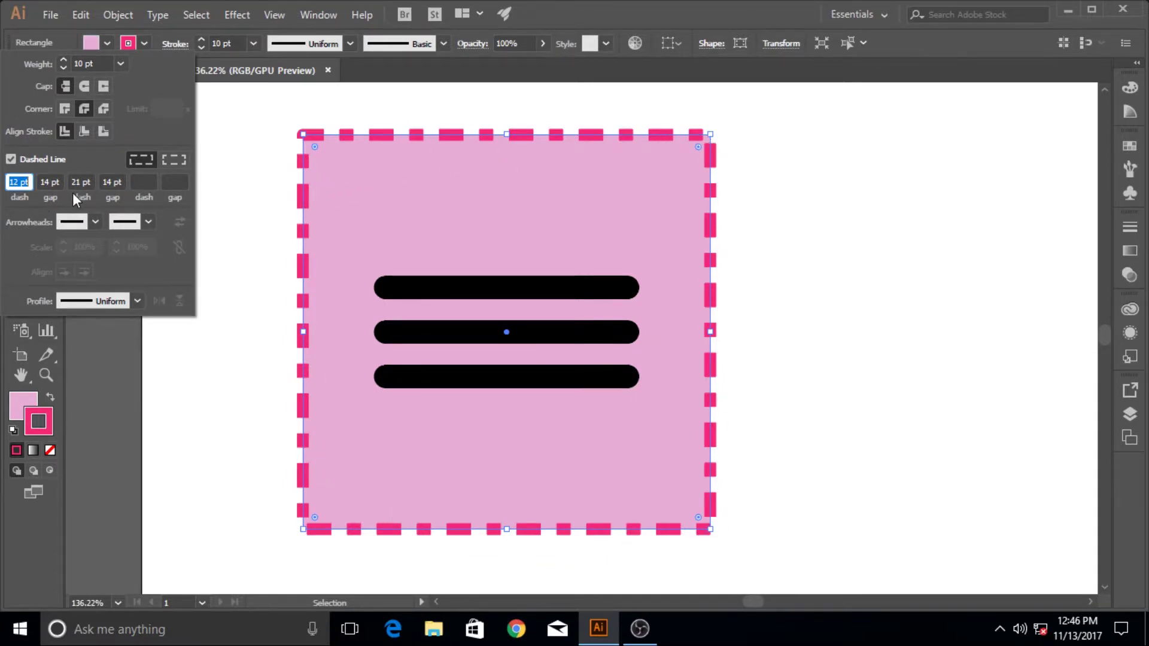
Set the extra dash and gap fields in the dash pattern to 0
key("Tab")
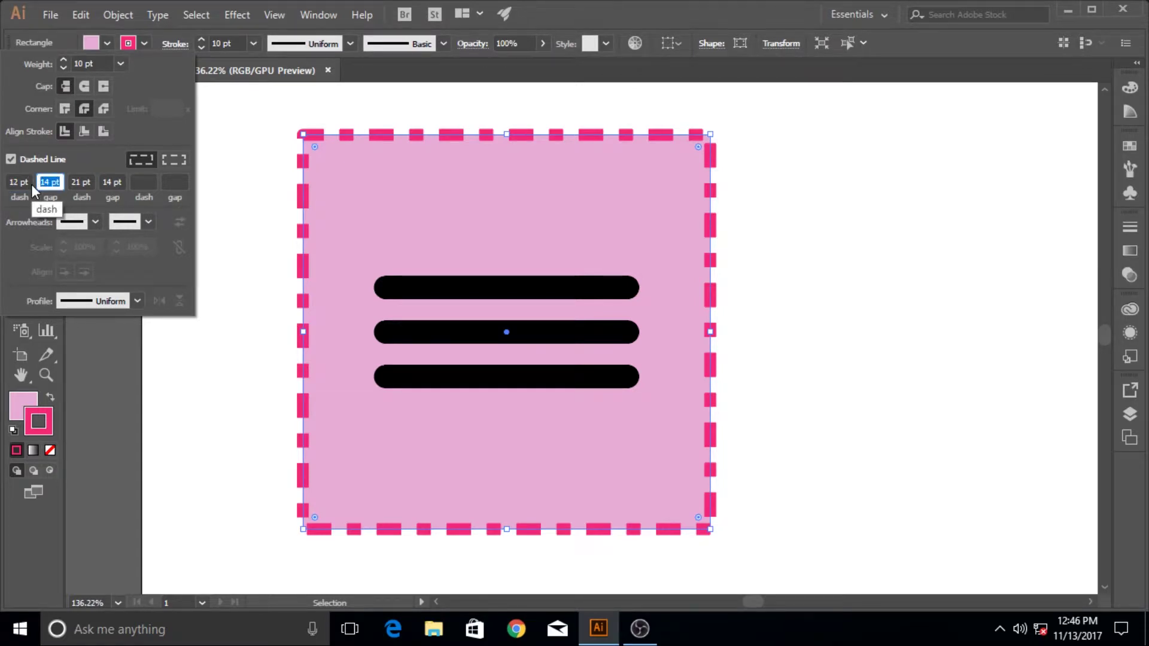
type("0")
left_click(90, 181)
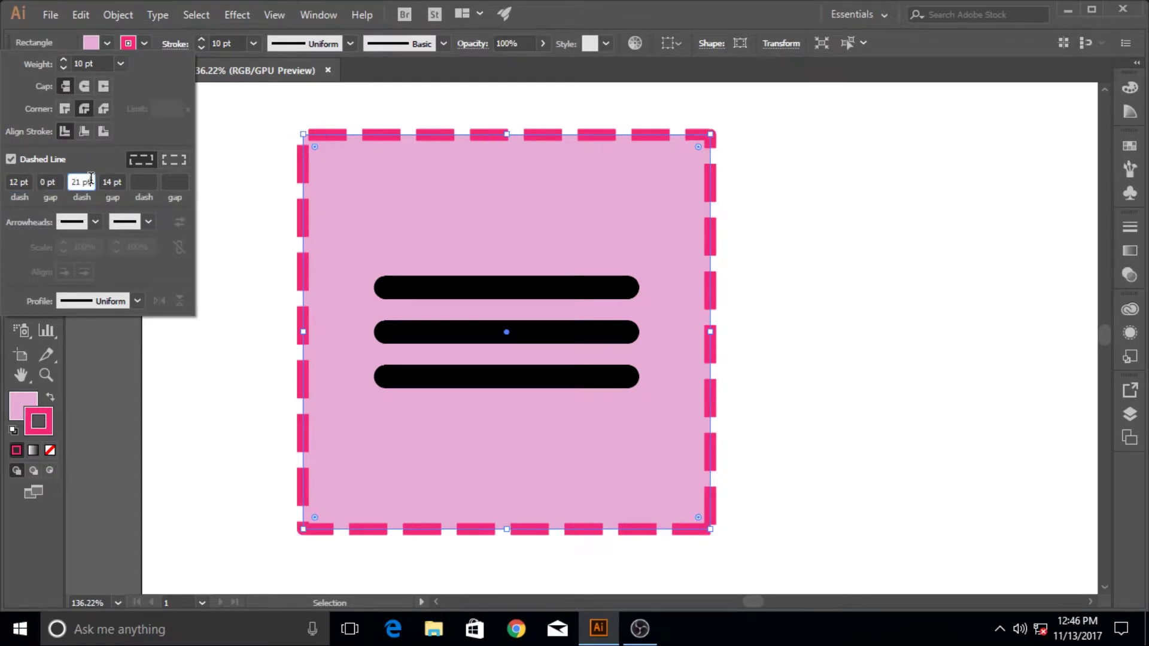
left_click(90, 180)
type("0")
left_click(122, 181)
type("0")
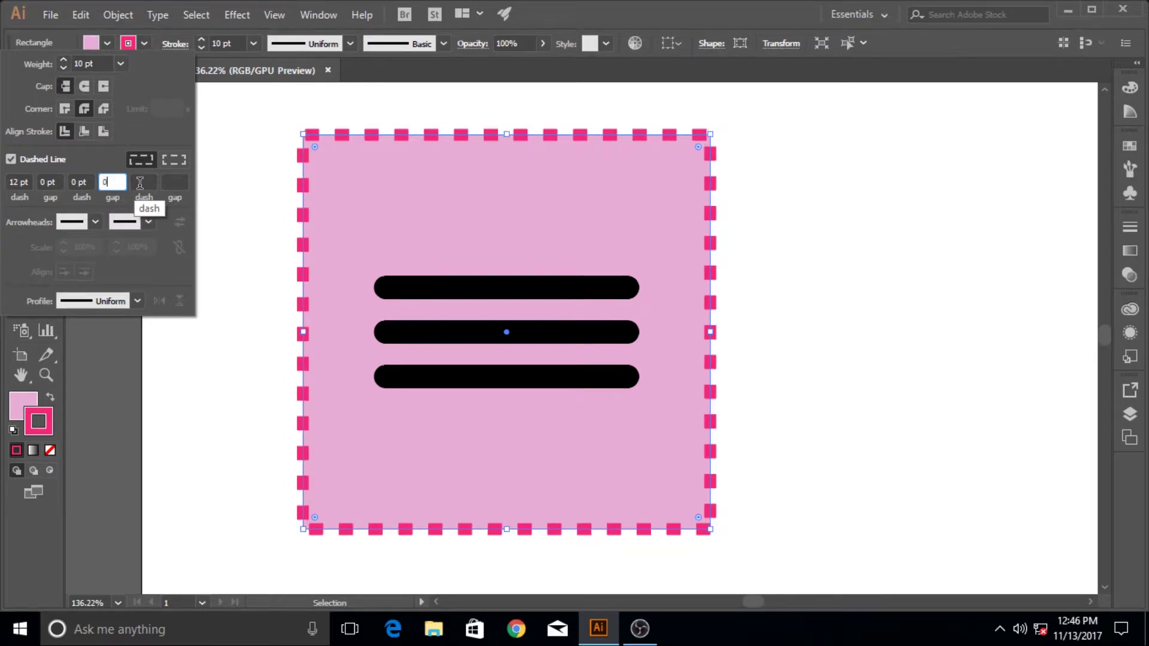
left_click(139, 183)
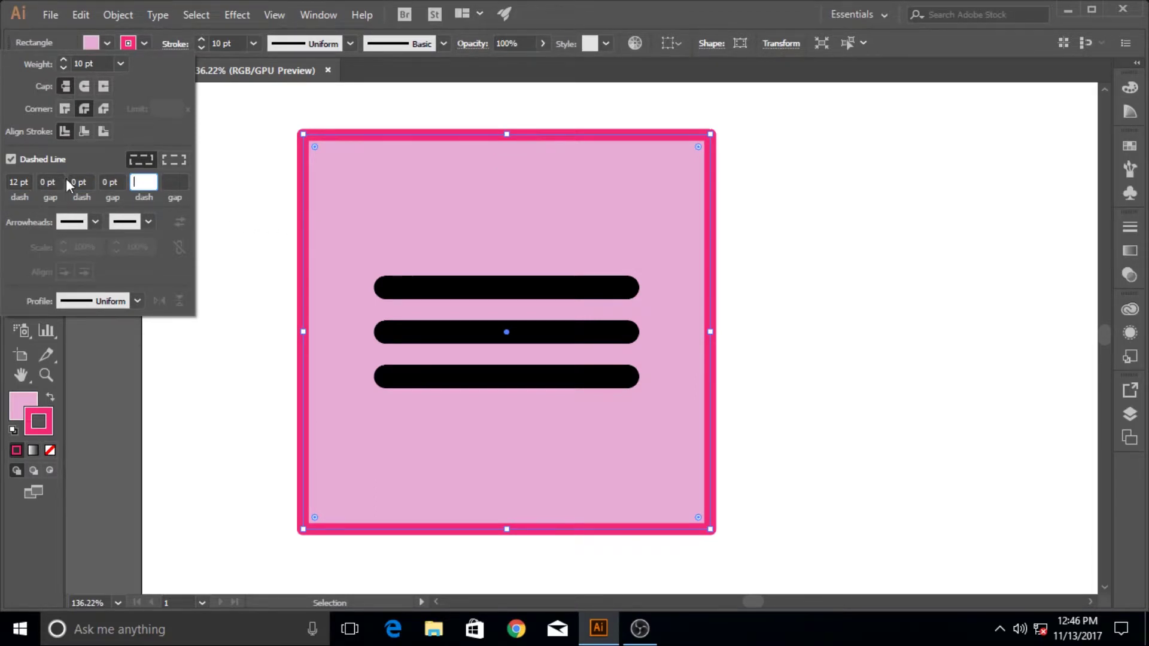
Set the first dash to 12 pt and the first gap to 12 pt
left_click(29, 182)
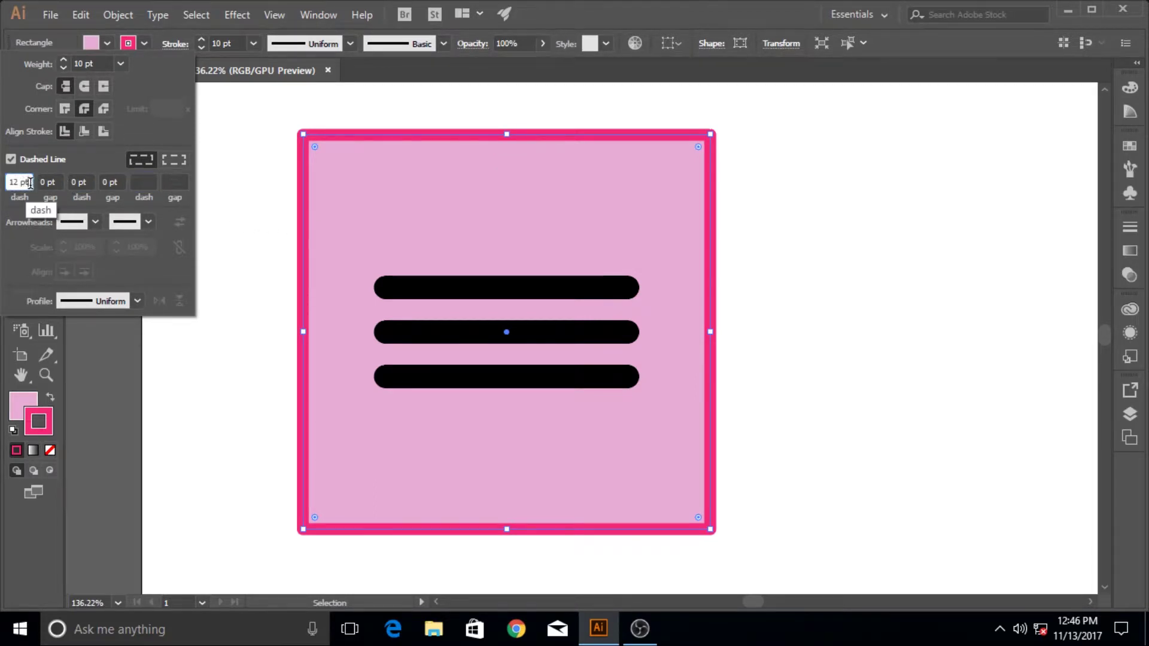
left_click_drag(30, 182, 14, 178)
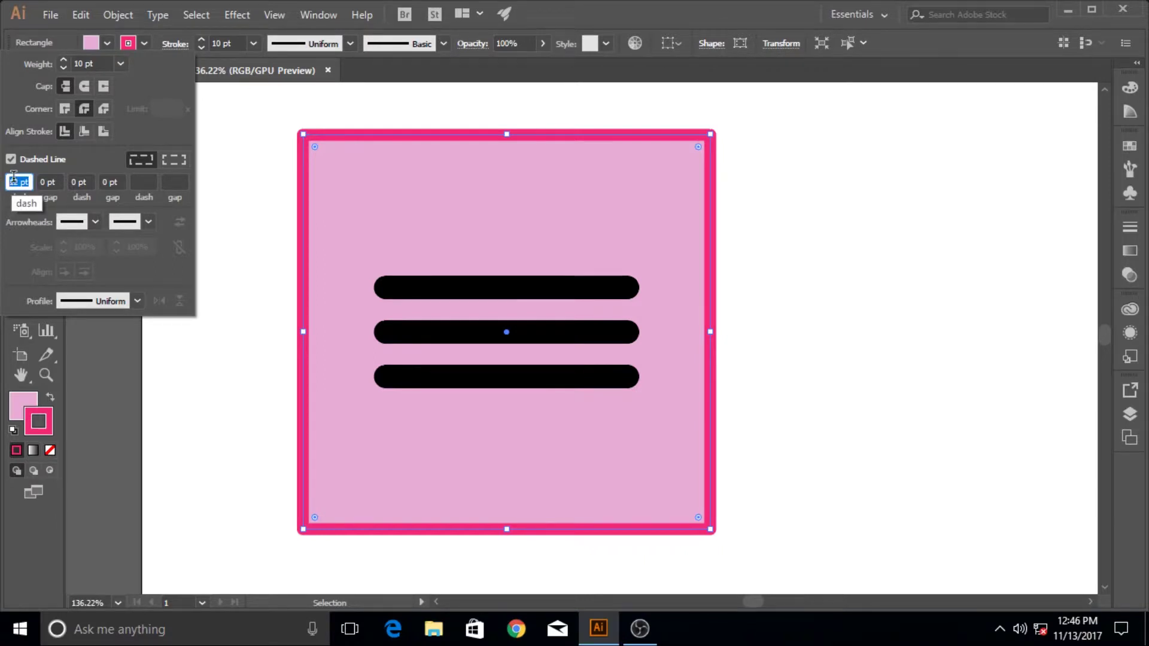
type("12")
key("Tab")
type("12")
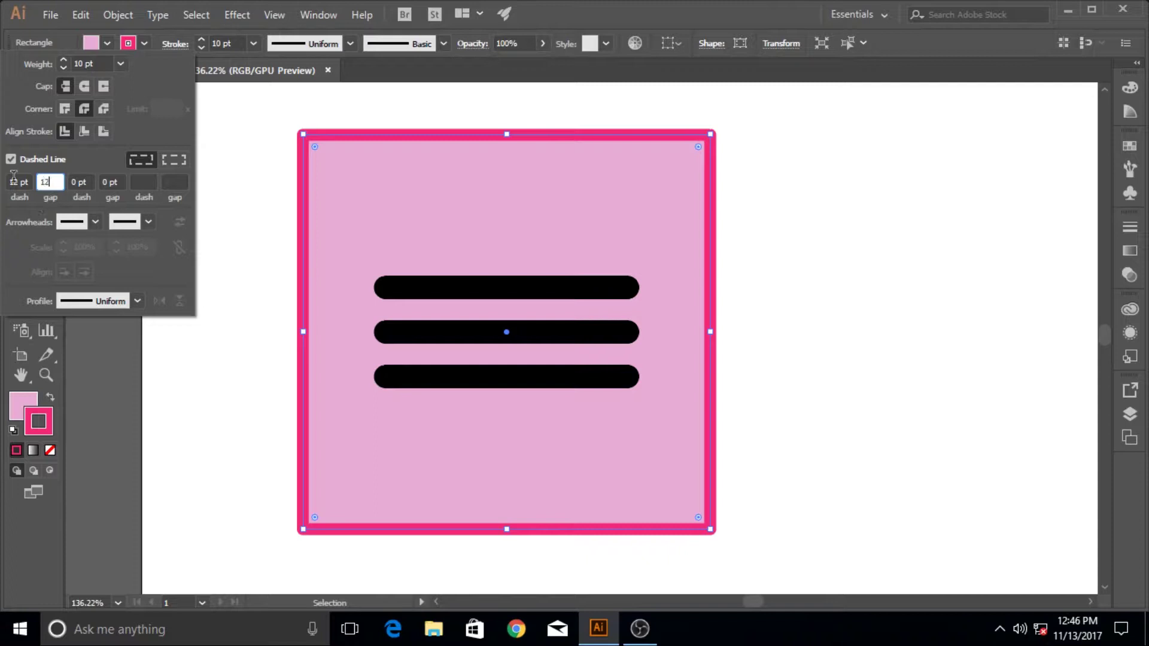
key("Tab")
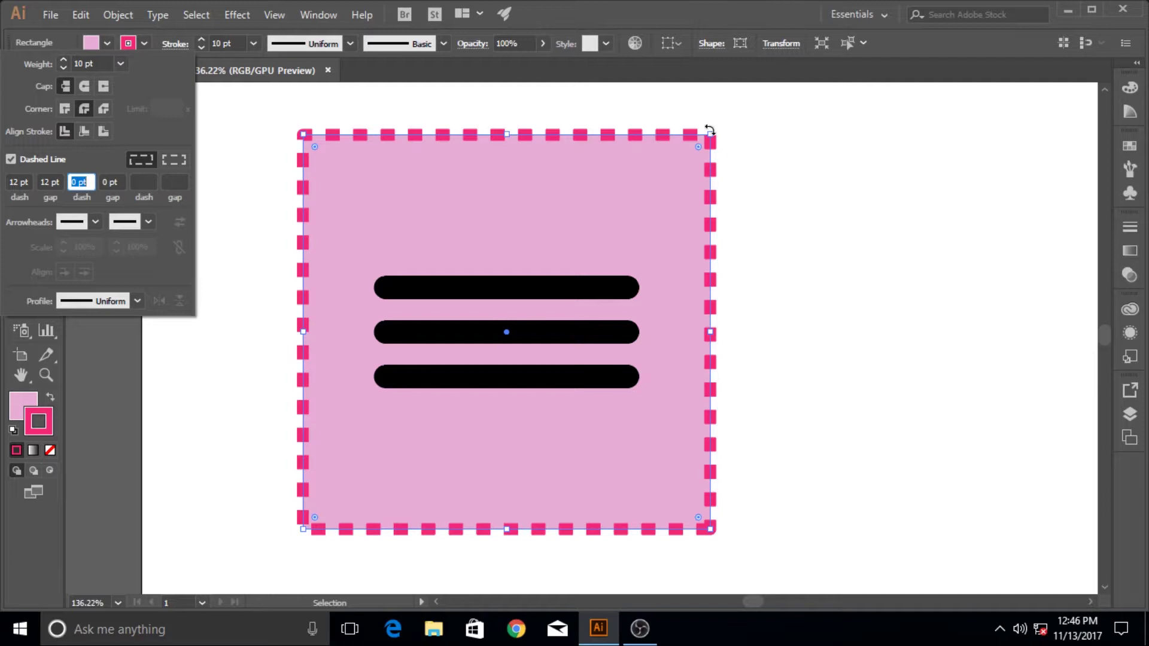
left_click(276, 211)
key("a")
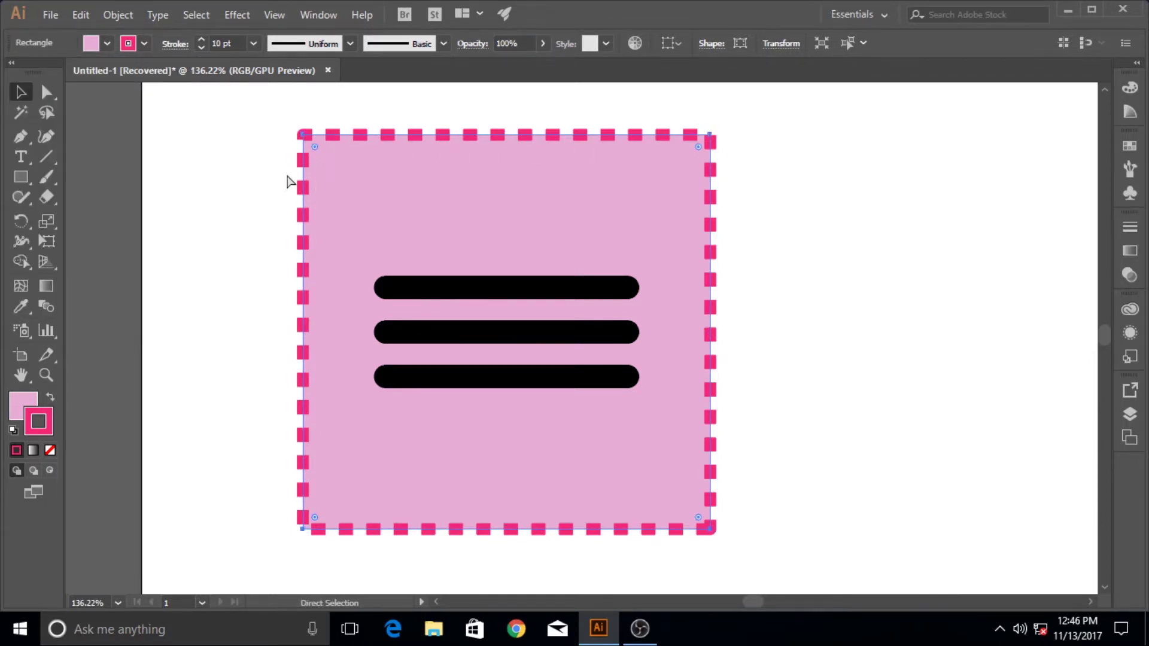
key("v")
scroll(287, 181, "up", 5)
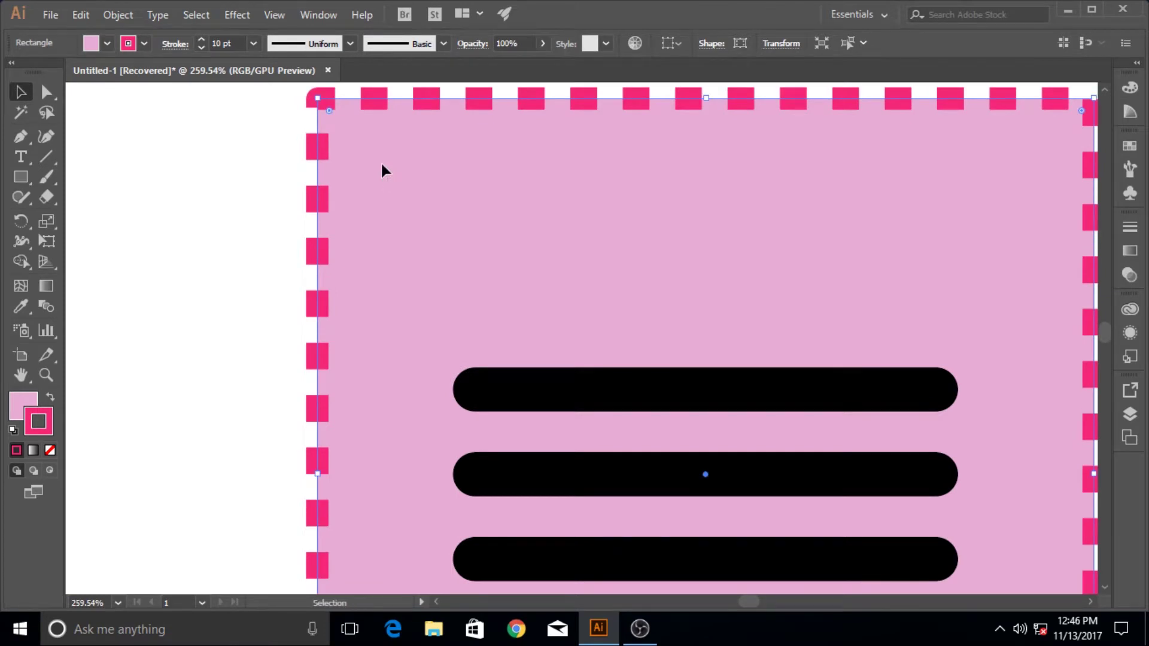
scroll(379, 161, "up", 3)
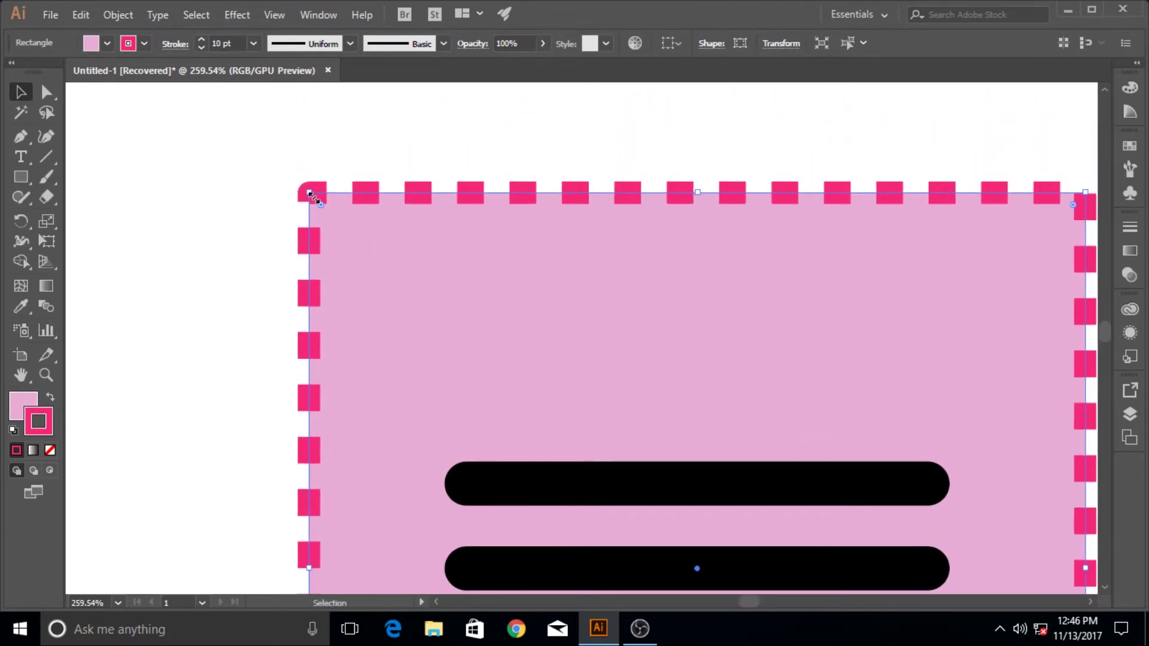
left_click_drag(774, 284, 403, 249)
left_click_drag(772, 285, 428, 238)
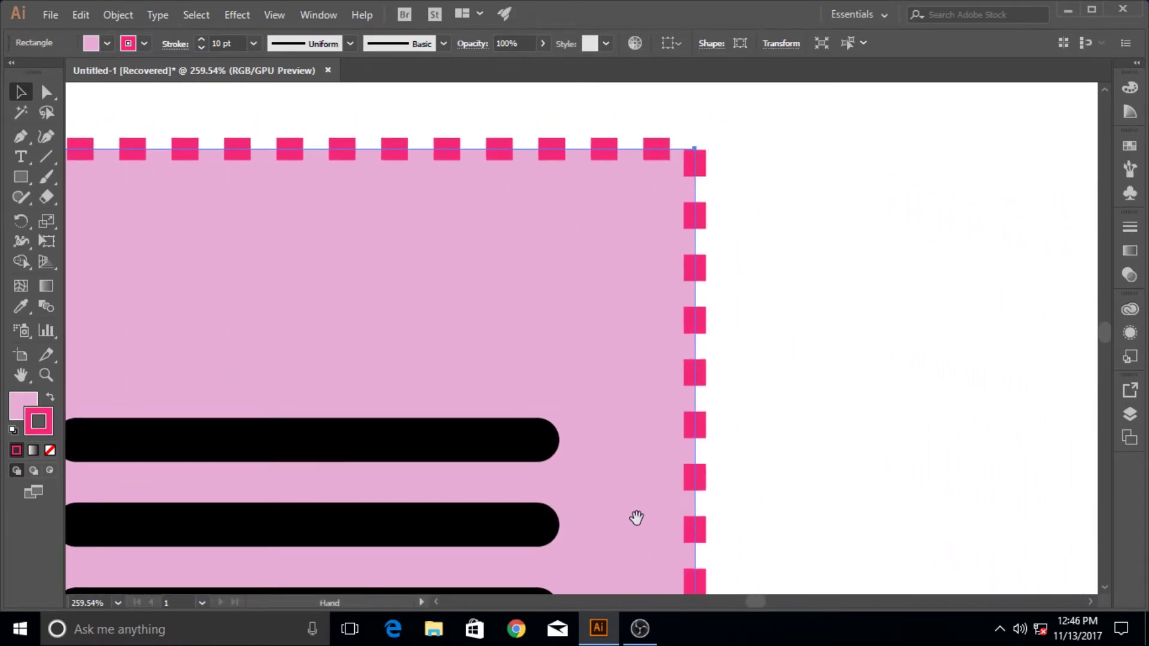
left_click_drag(636, 515, 610, 249)
left_click_drag(695, 520, 702, 380)
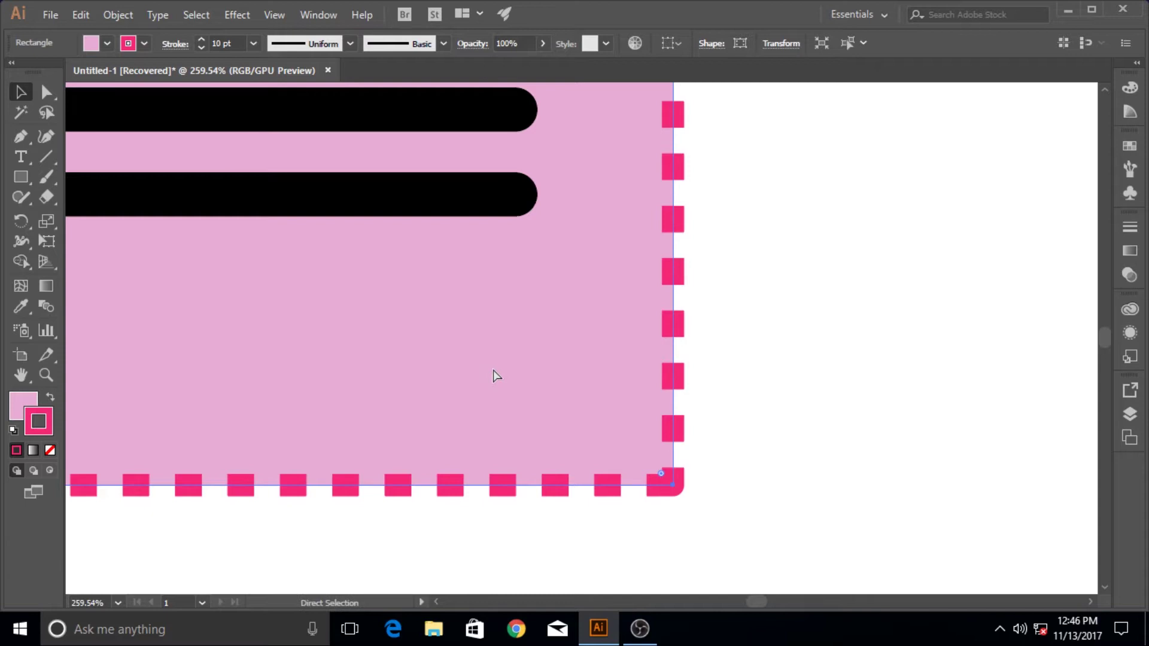
key("ctrl+0")
left_click_drag(305, 190, 423, 249)
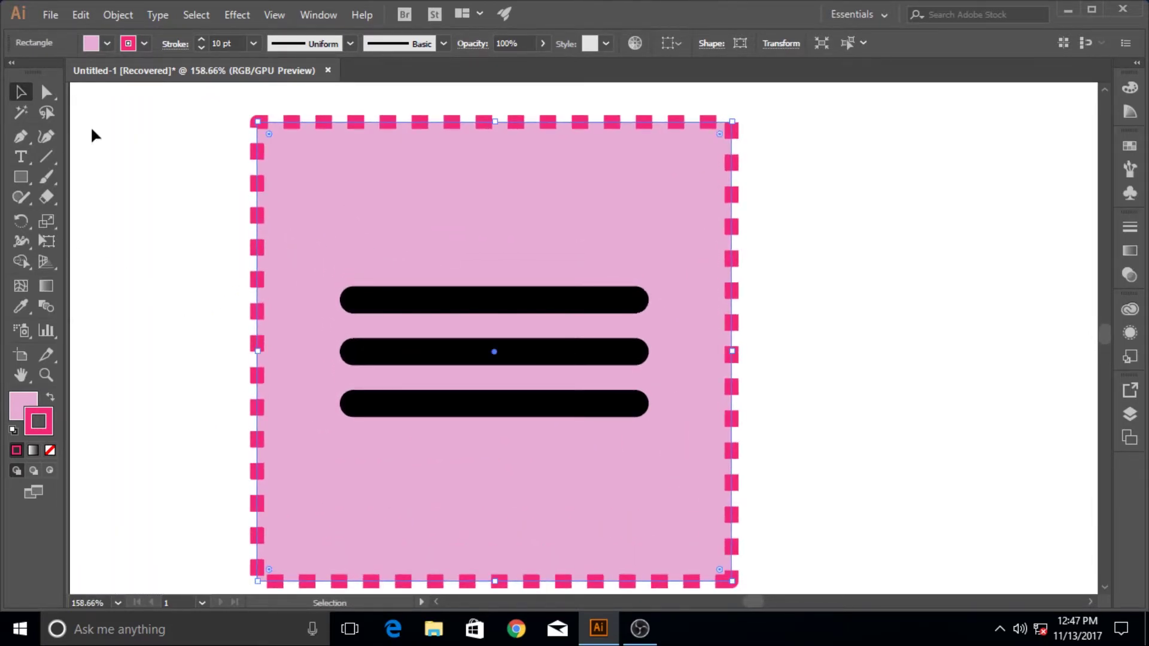
Align the square's dashes to corners and path ends in the Stroke panel
left_click(175, 44)
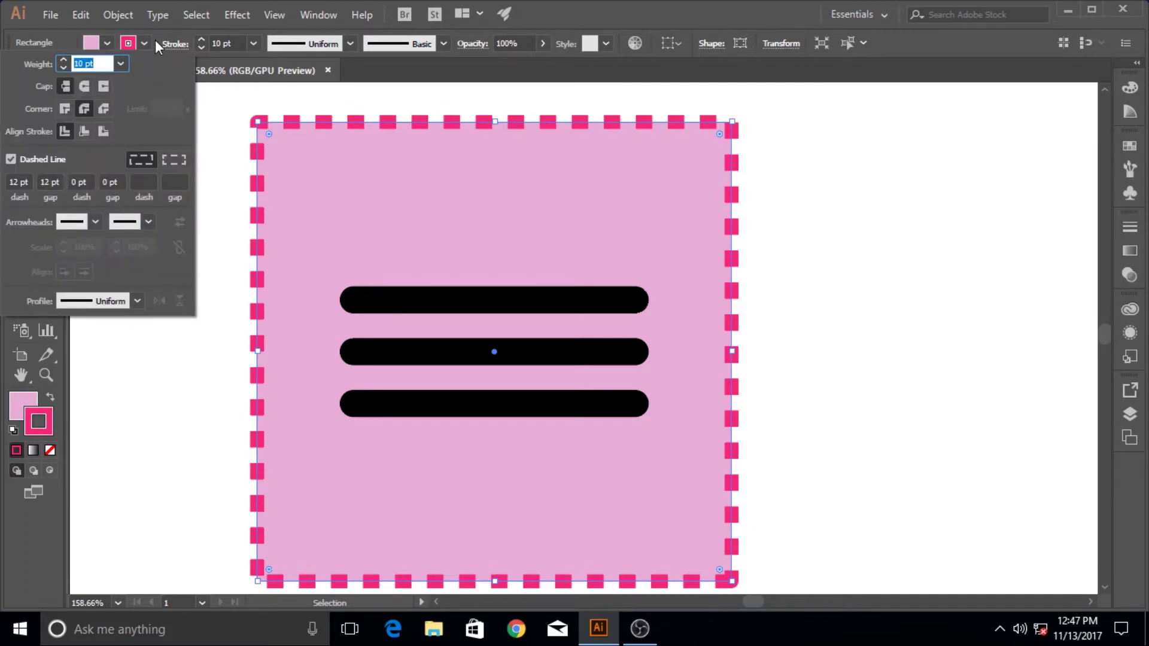
left_click(175, 160)
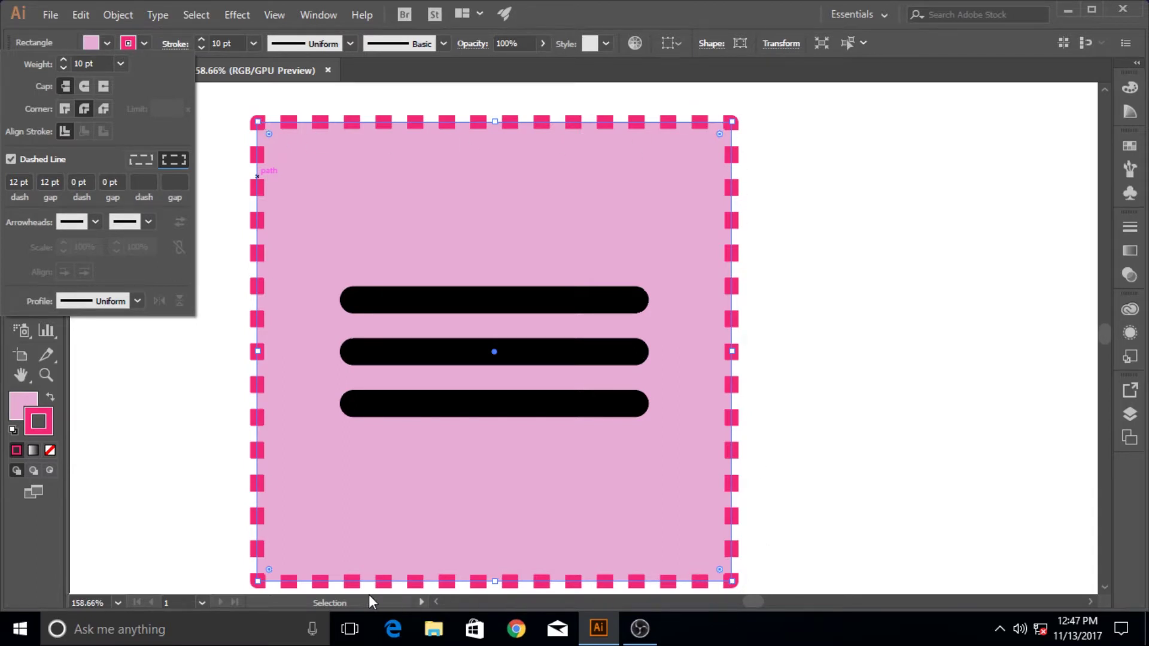
left_click(767, 186)
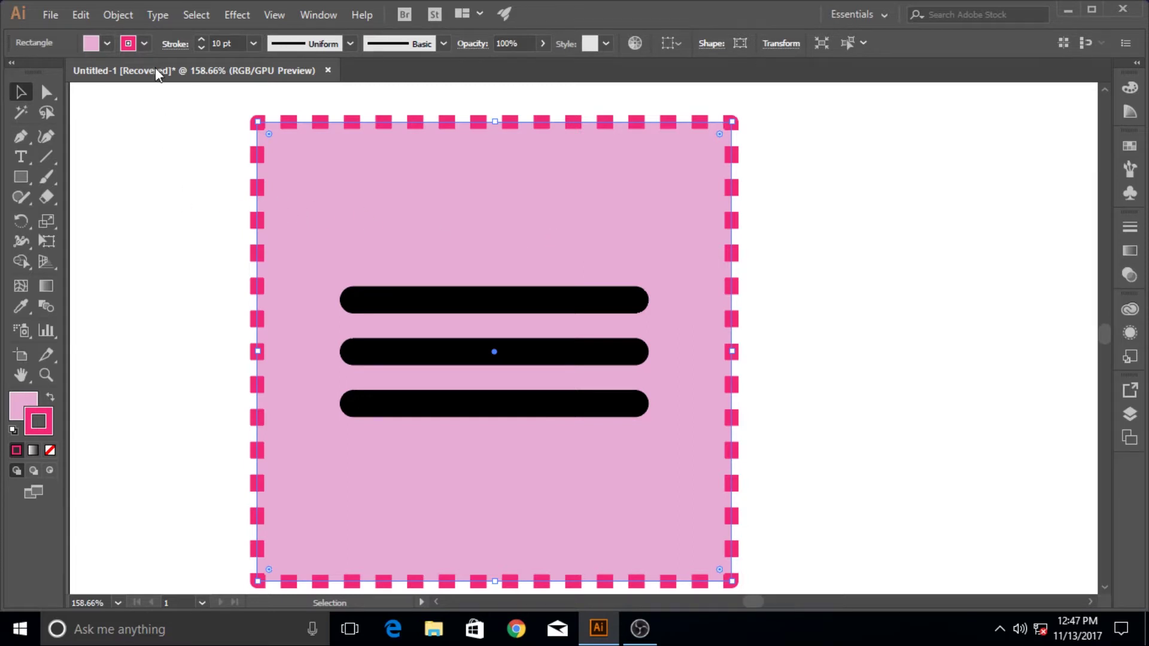
left_click(175, 44)
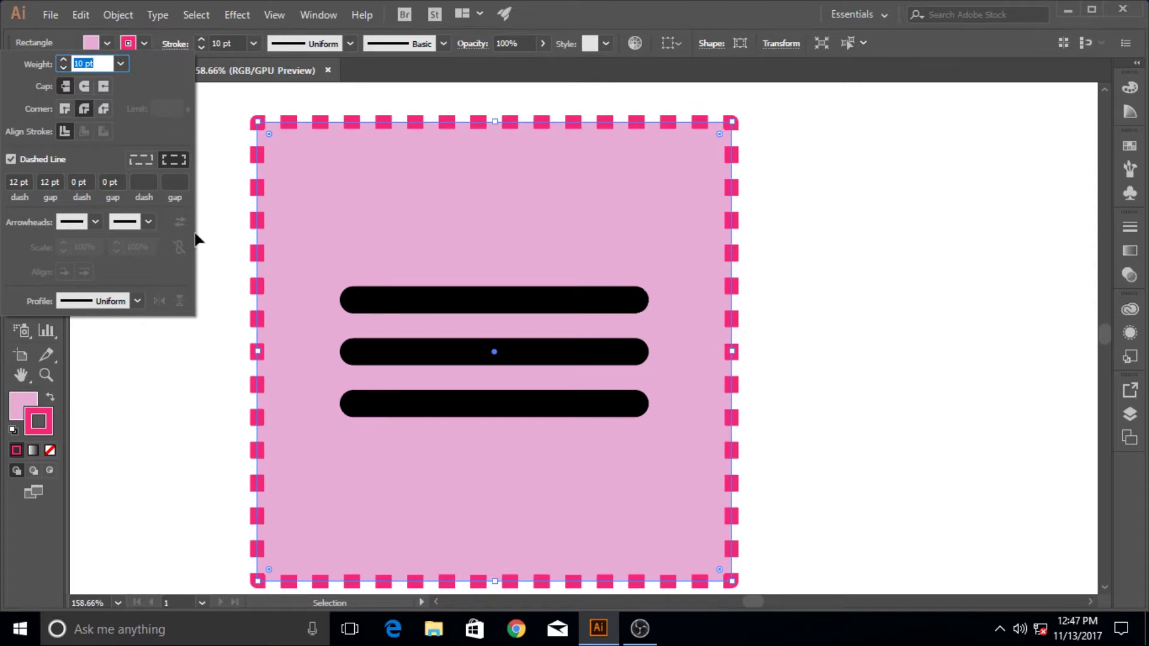
Give the top black bar a 10 pt stroke, then reselect the dashed pink square
left_click(335, 257)
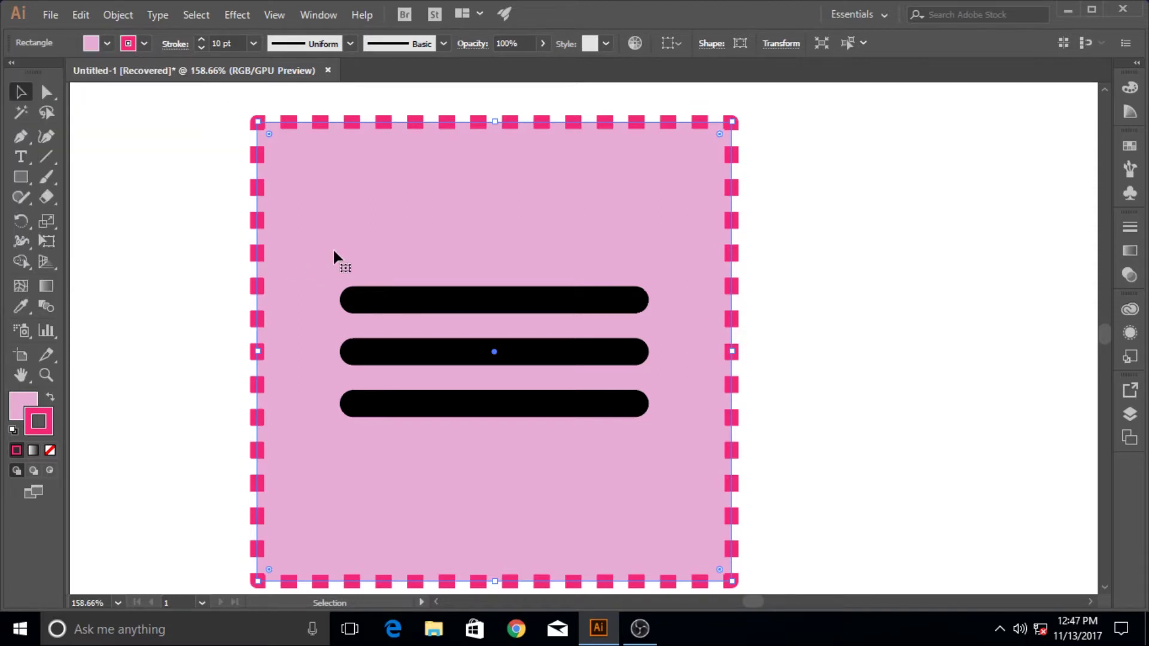
left_click(402, 305)
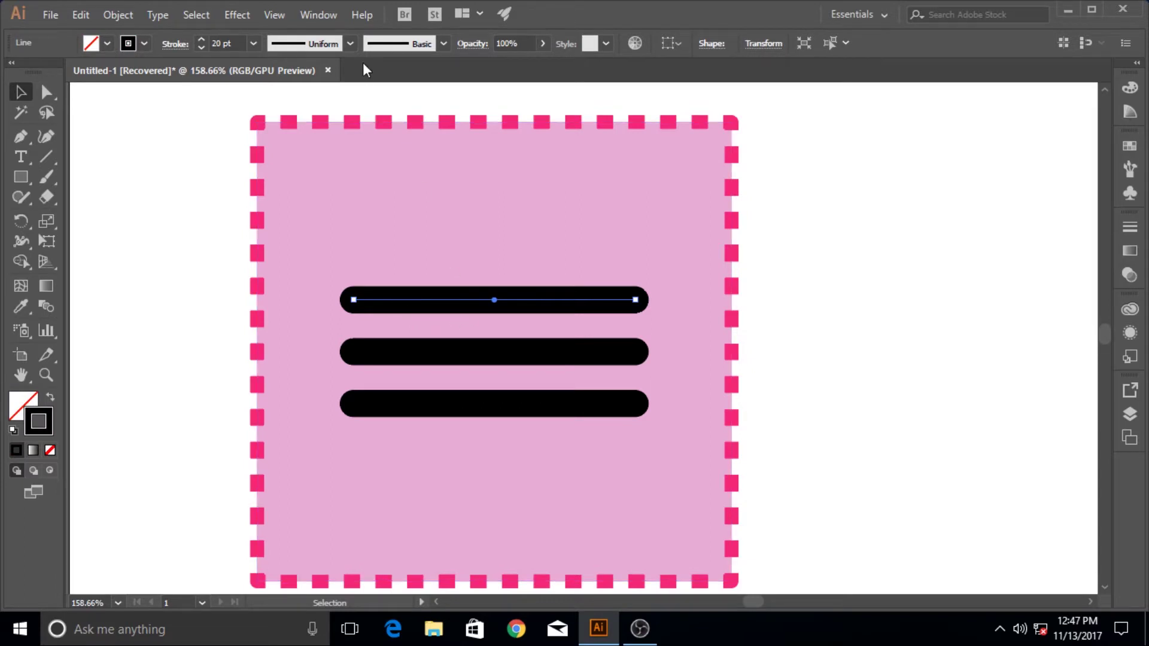
left_click(253, 44)
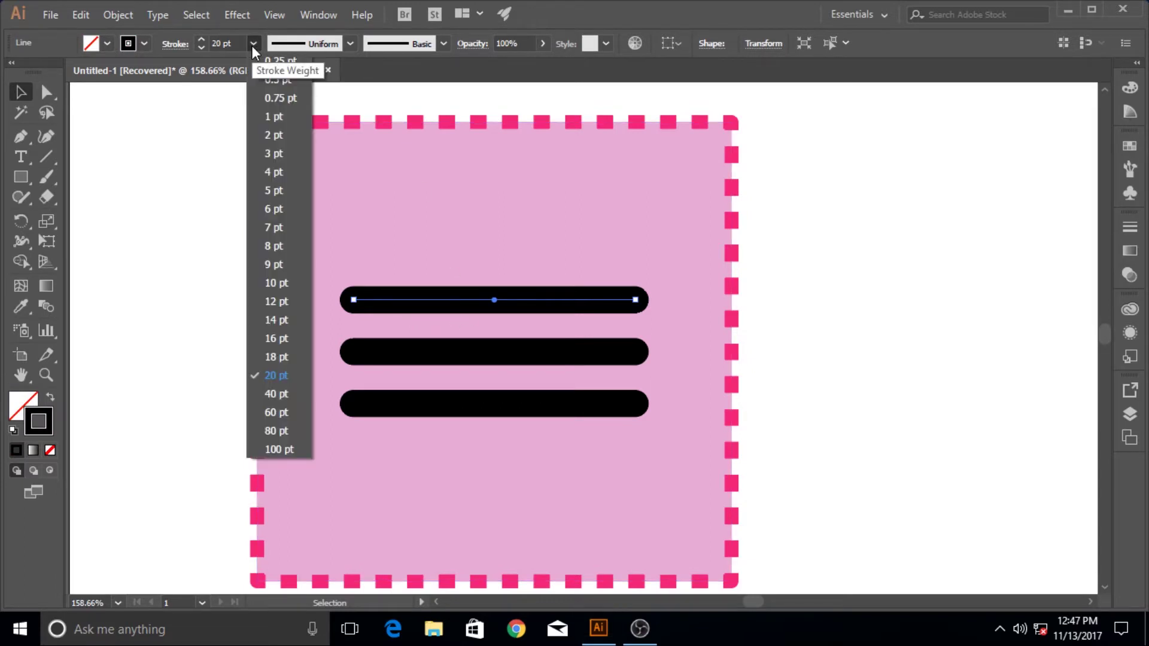
left_click(285, 282)
left_click(319, 262)
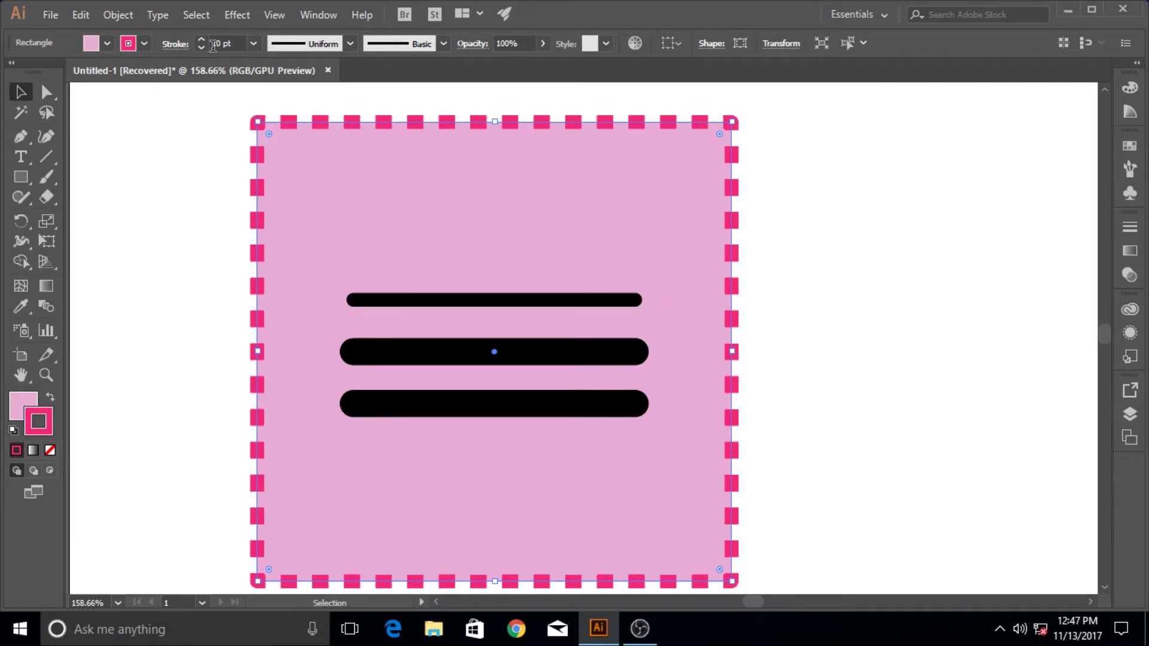
Put an Arrow 1 start arrowhead on the dashed pink square's border
left_click(169, 47)
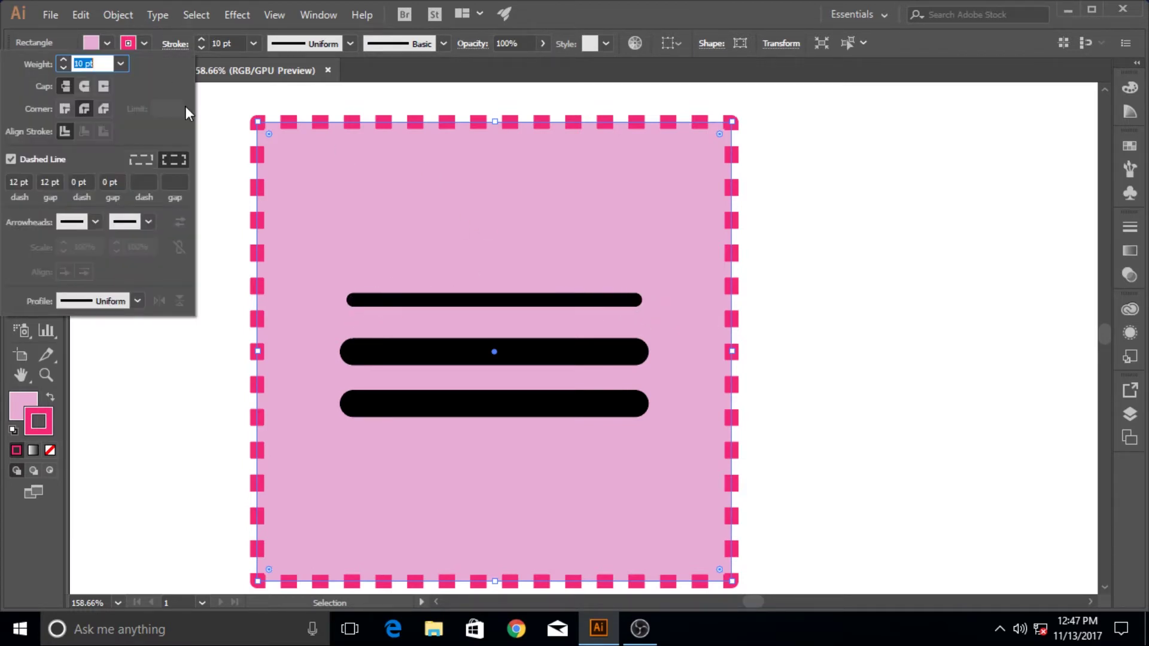
left_click(94, 222)
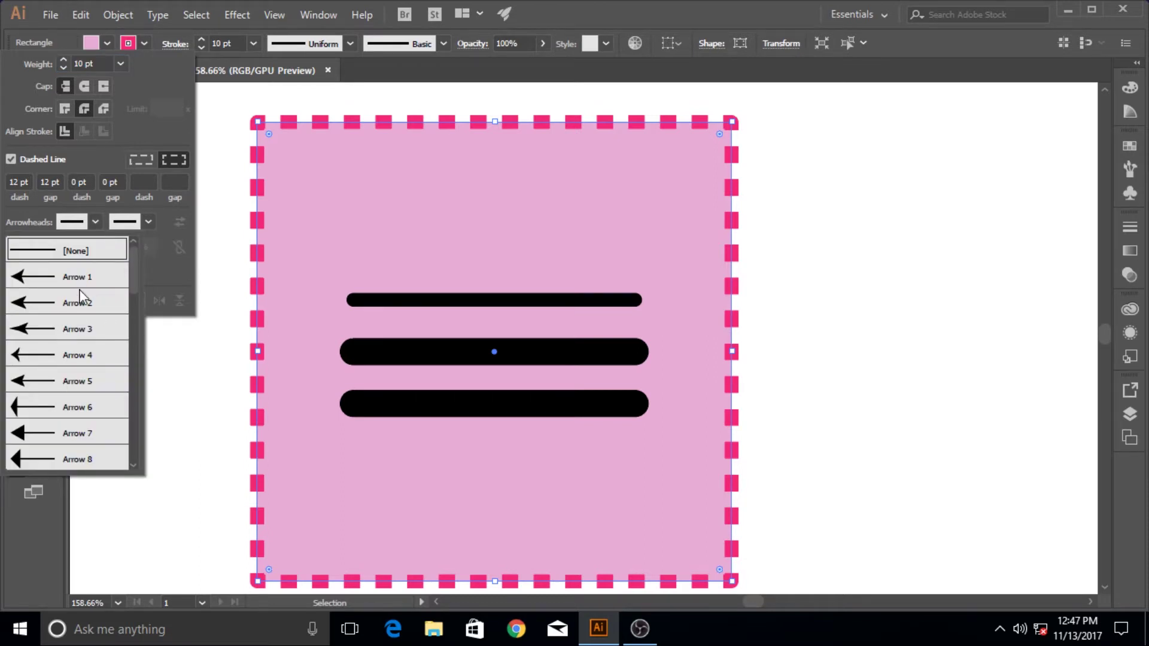
left_click(38, 280)
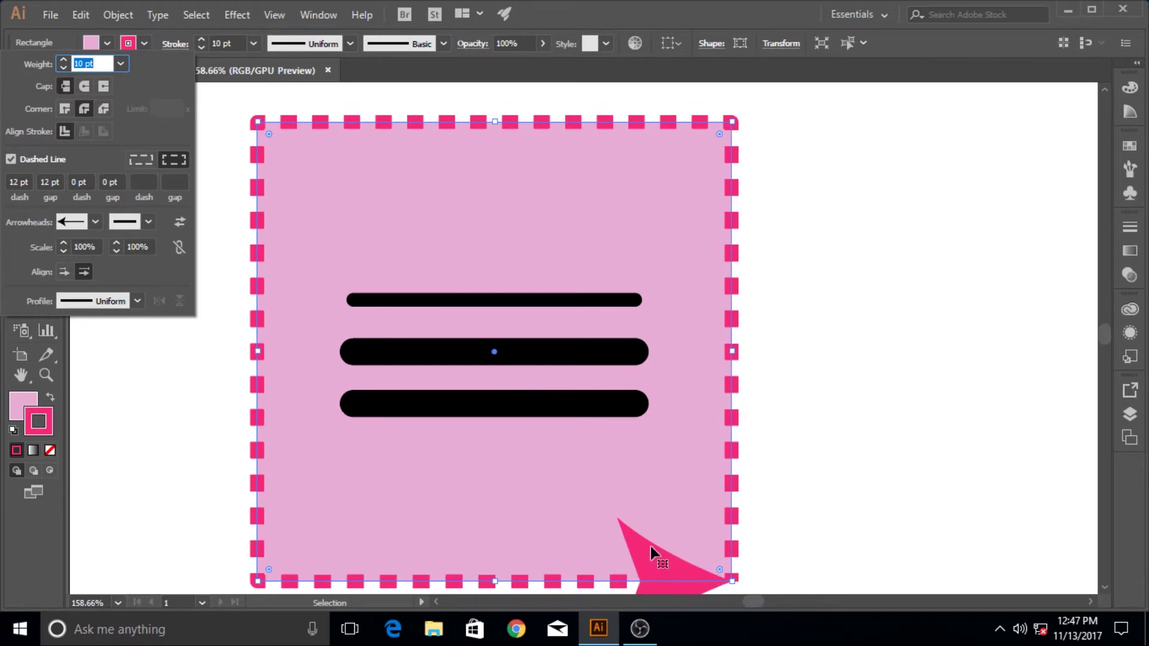
left_click(530, 510)
Pan the view slightly and select the thin top black bar
key("space")
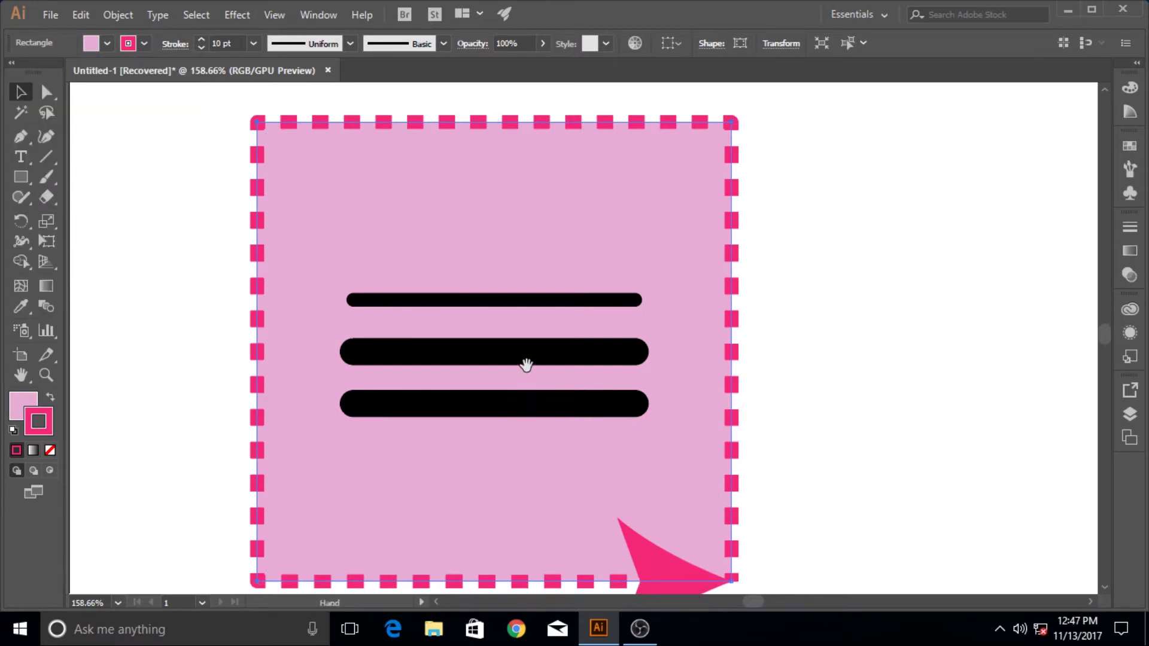
left_click_drag(505, 494, 502, 524)
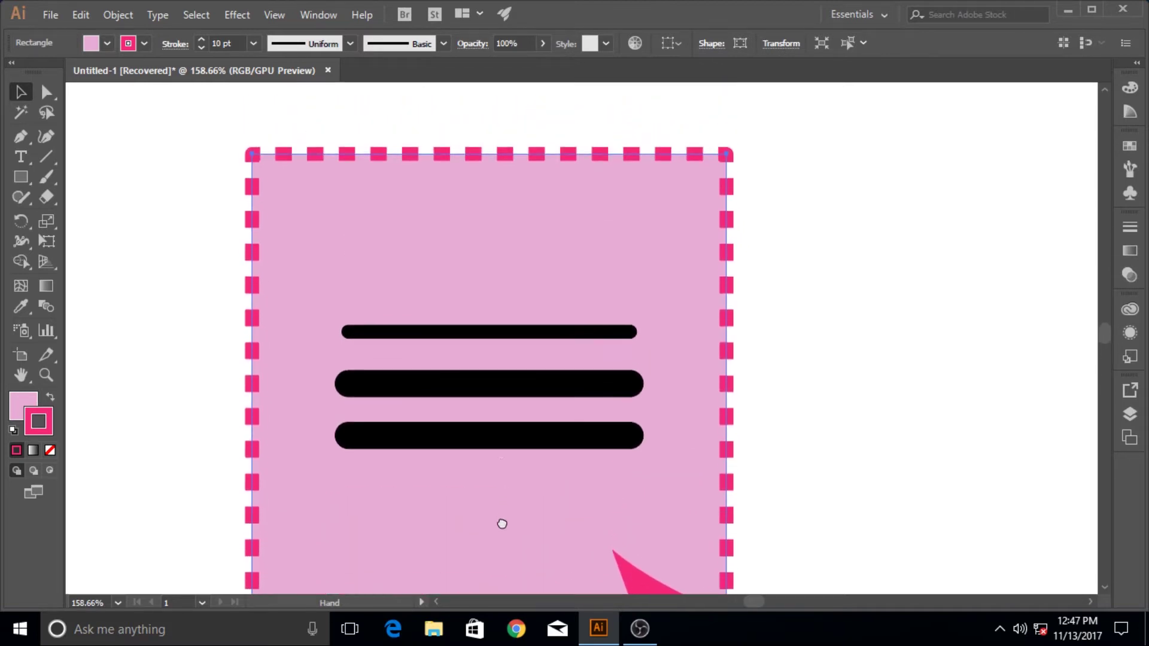
left_click(475, 333)
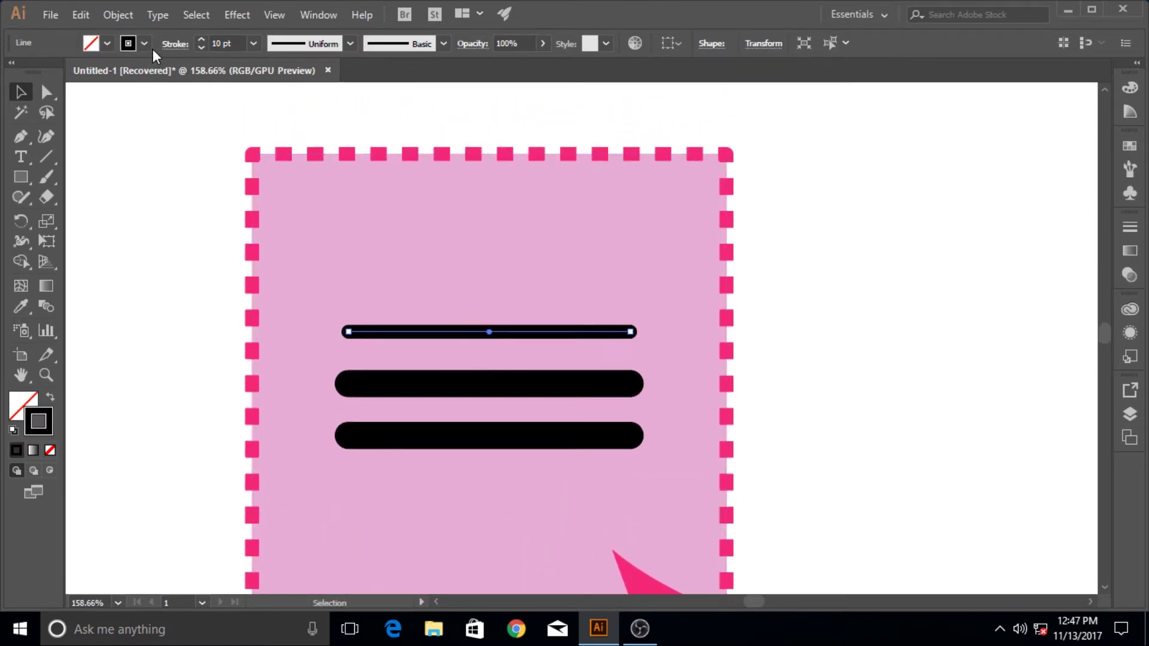
left_click(171, 43)
Add an Arrow 1 start arrowhead to the top bar, trying a 1% scale
left_click(96, 221)
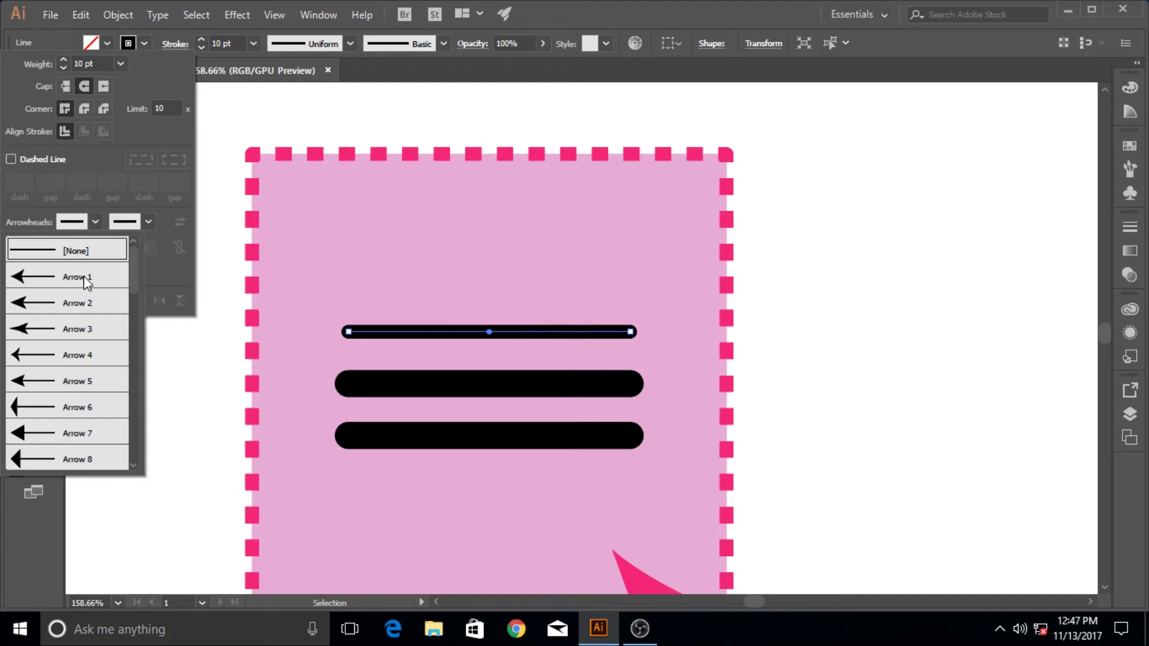
left_click(20, 275)
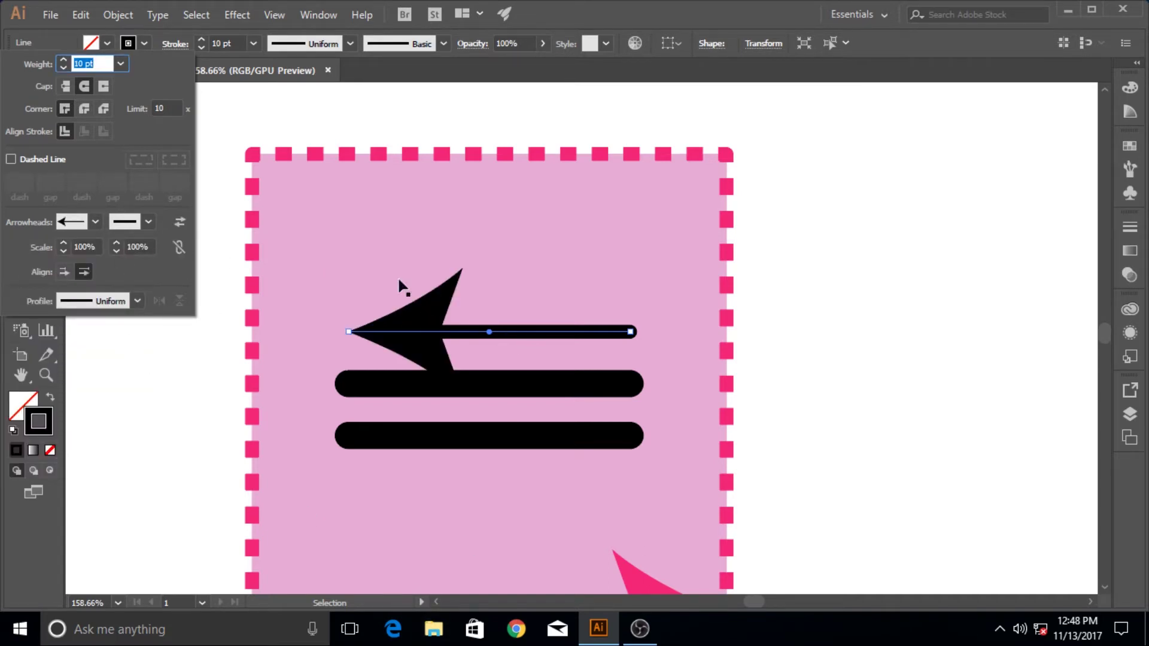
left_click(138, 248)
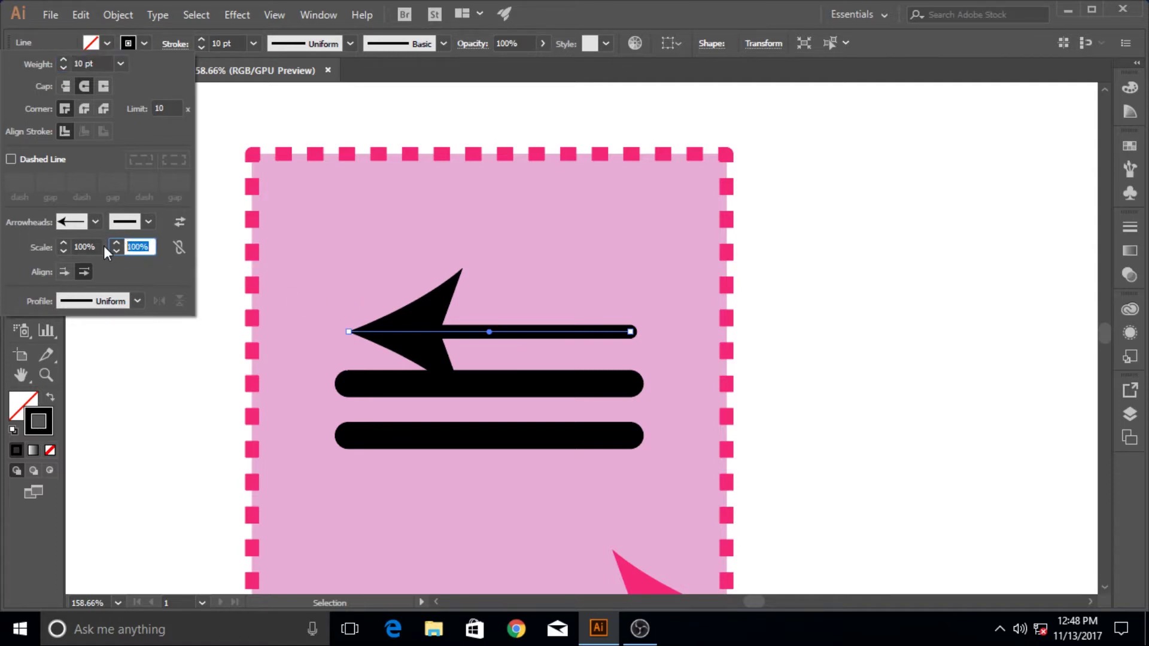
type("1")
left_click(90, 246)
type("1")
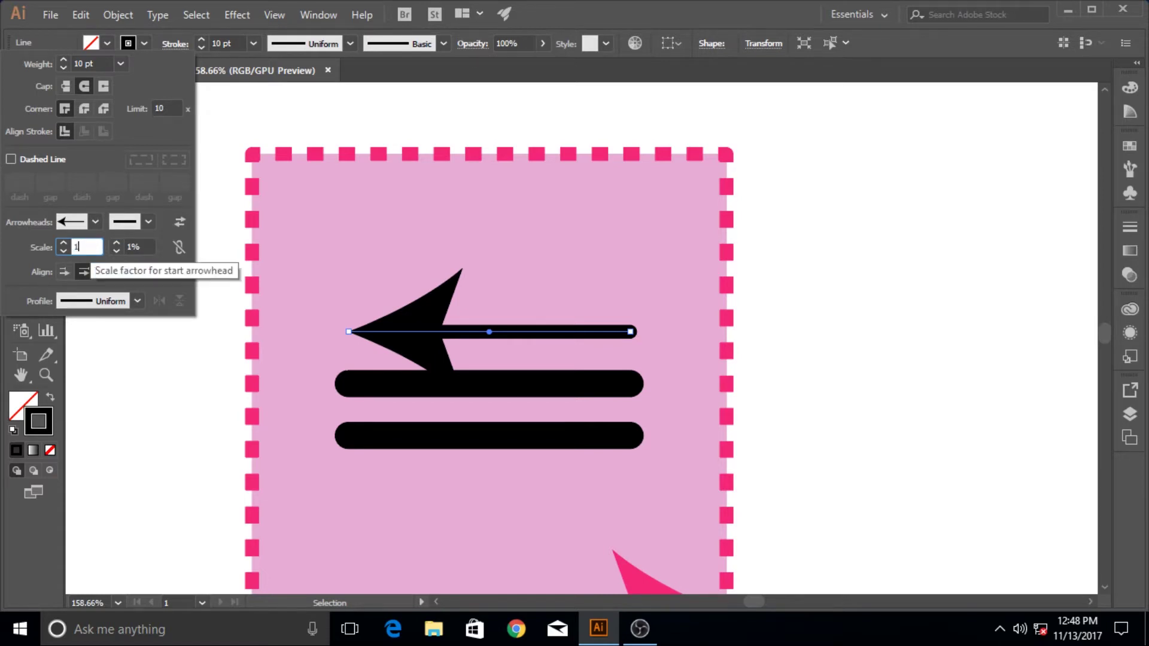
key("Return")
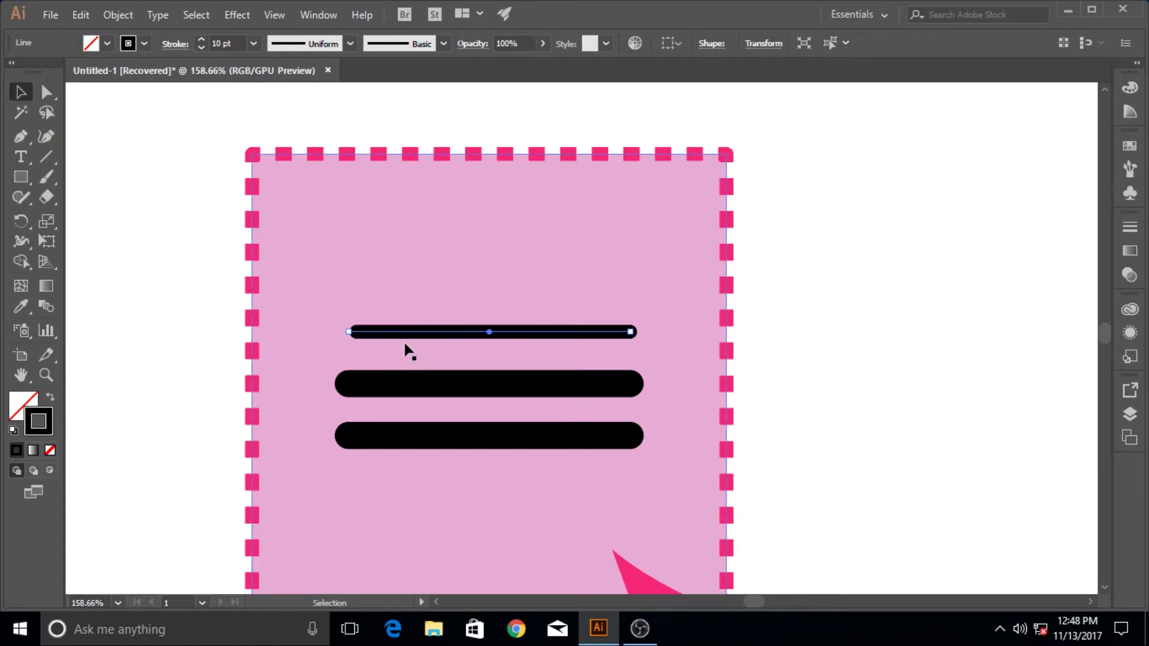
Extend the arrow tip beyond the path end and set the start arrowhead scale to 20%
left_click(175, 44)
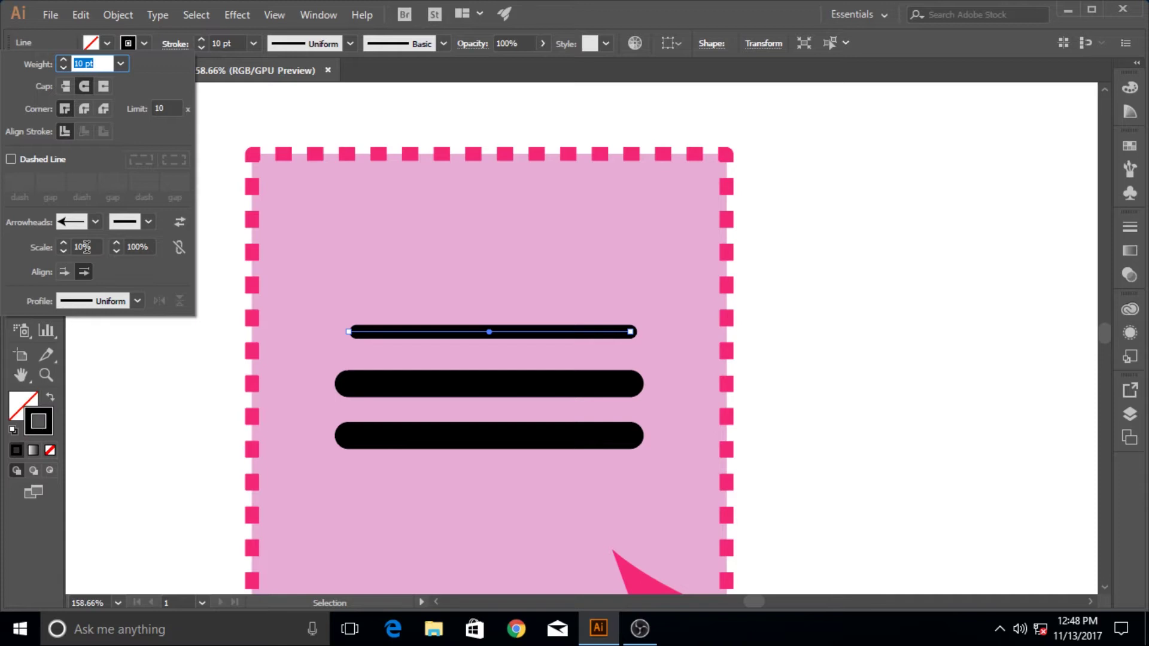
left_click(67, 273)
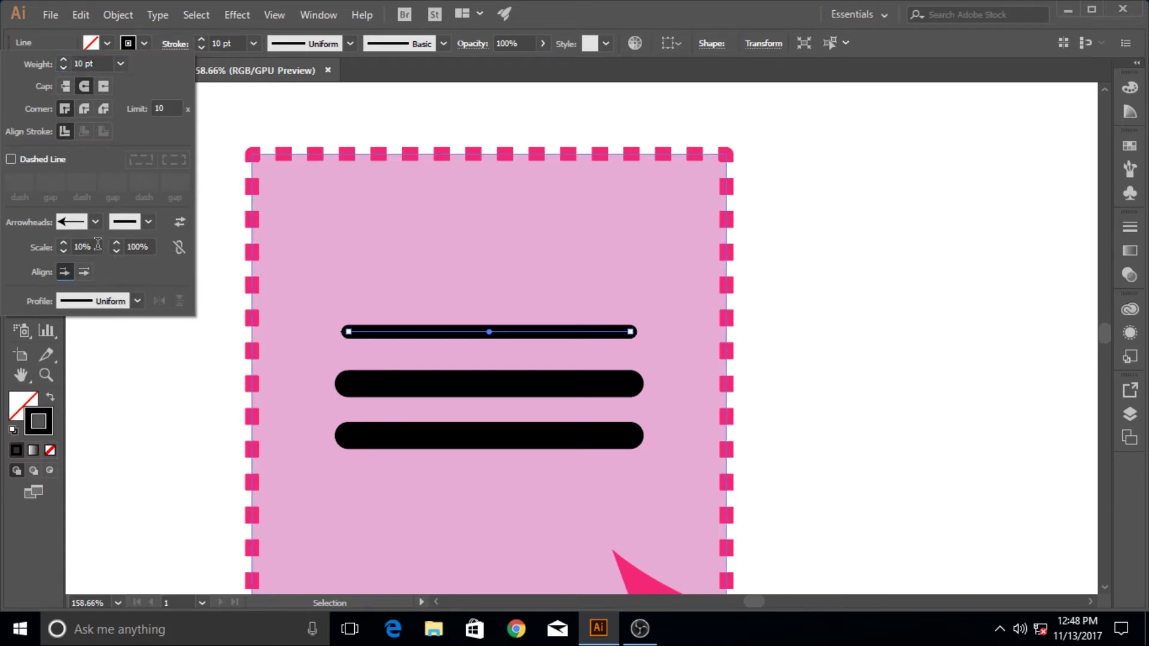
left_click(97, 245)
type("12")
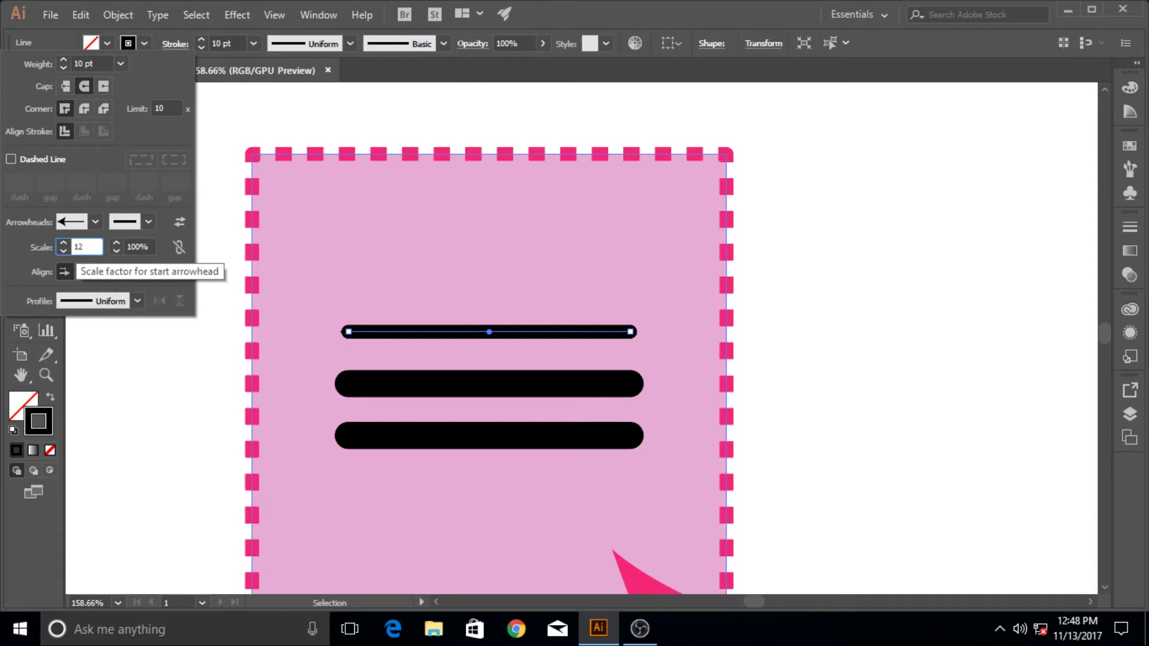
key("BackSpace")
key("BackSpace")
type("20")
key("Return")
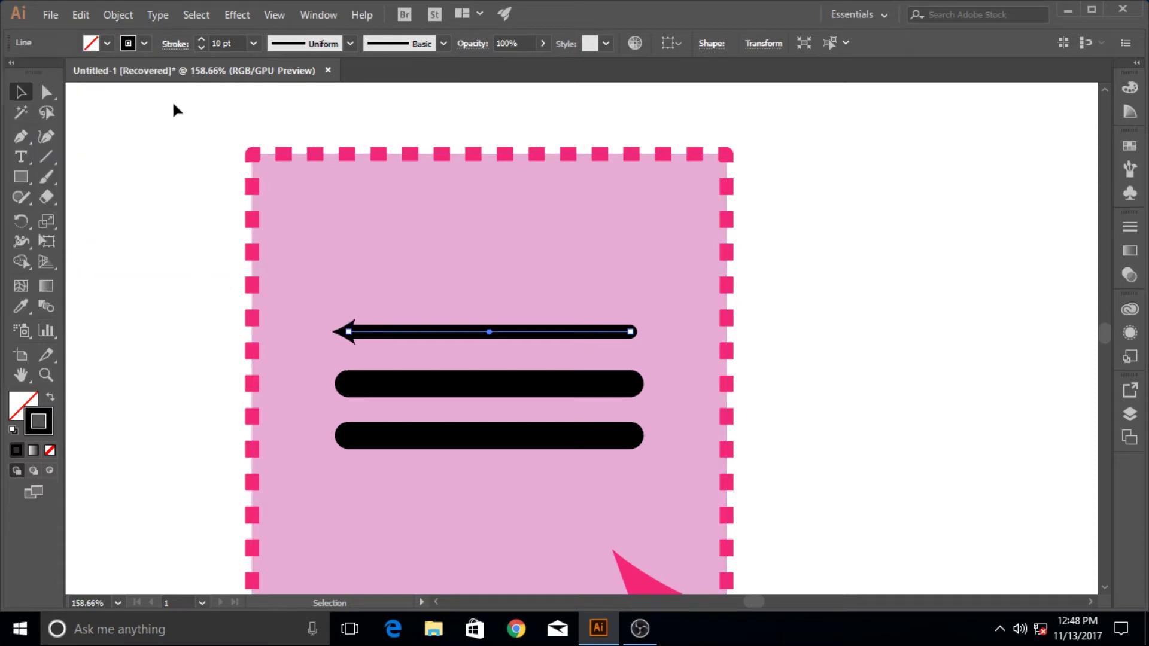
Give the top line's end a feathered Arrow 18 arrowhead at 20% scale
left_click(175, 48)
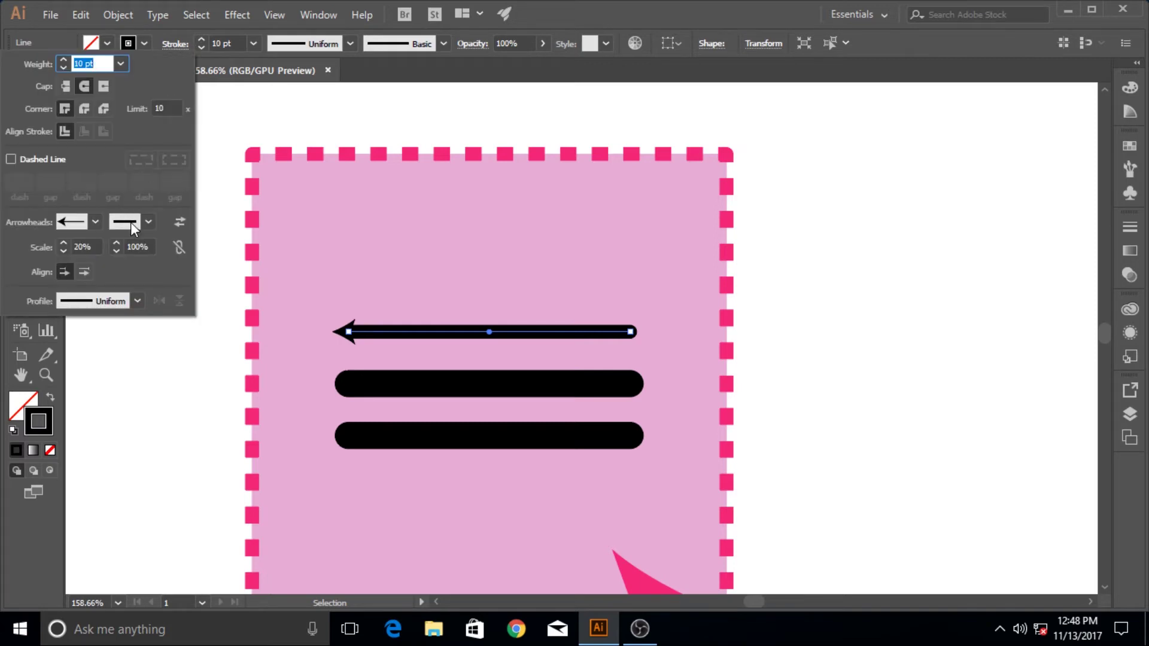
left_click(150, 222)
left_click_drag(147, 285, 158, 375)
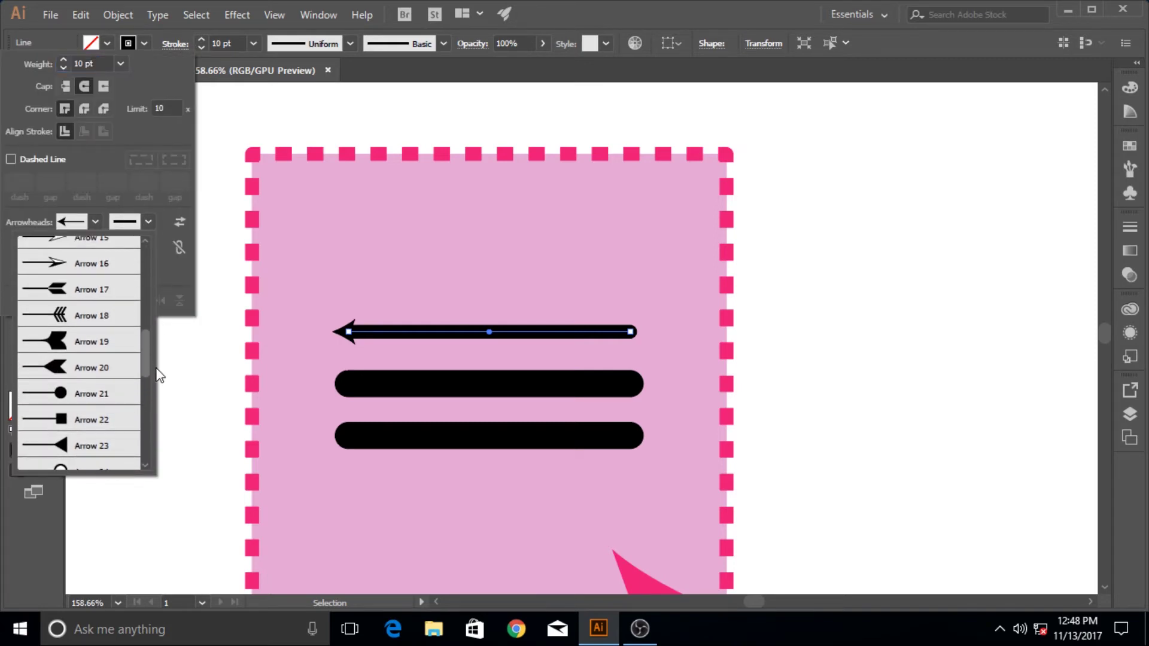
left_click(43, 317)
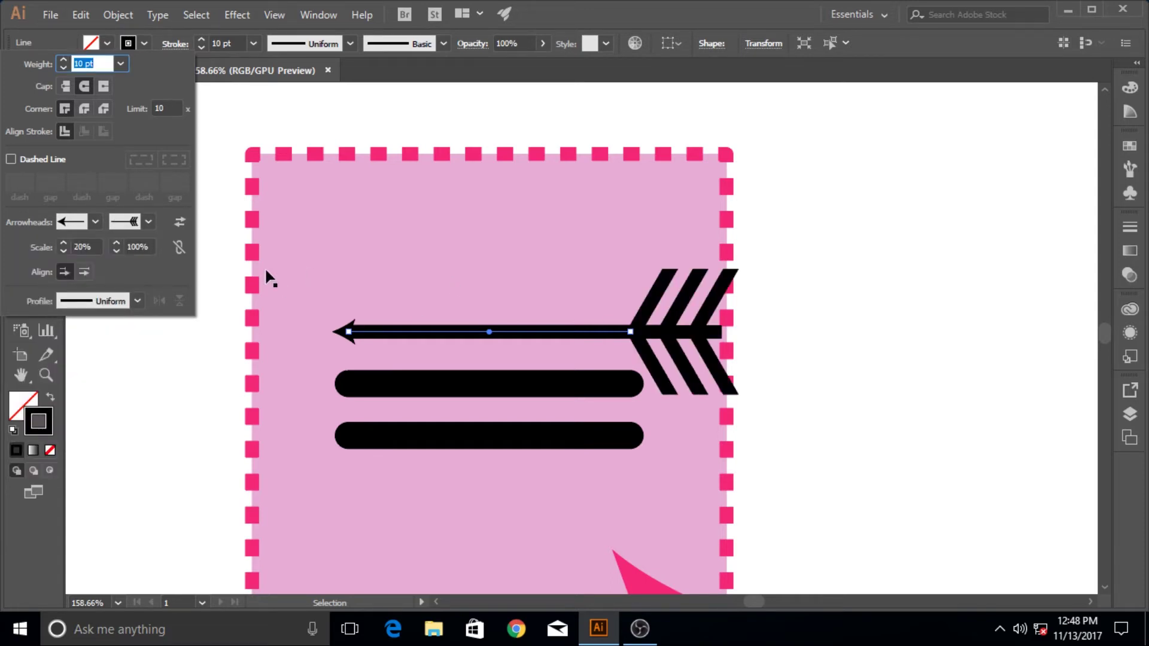
left_click(143, 247)
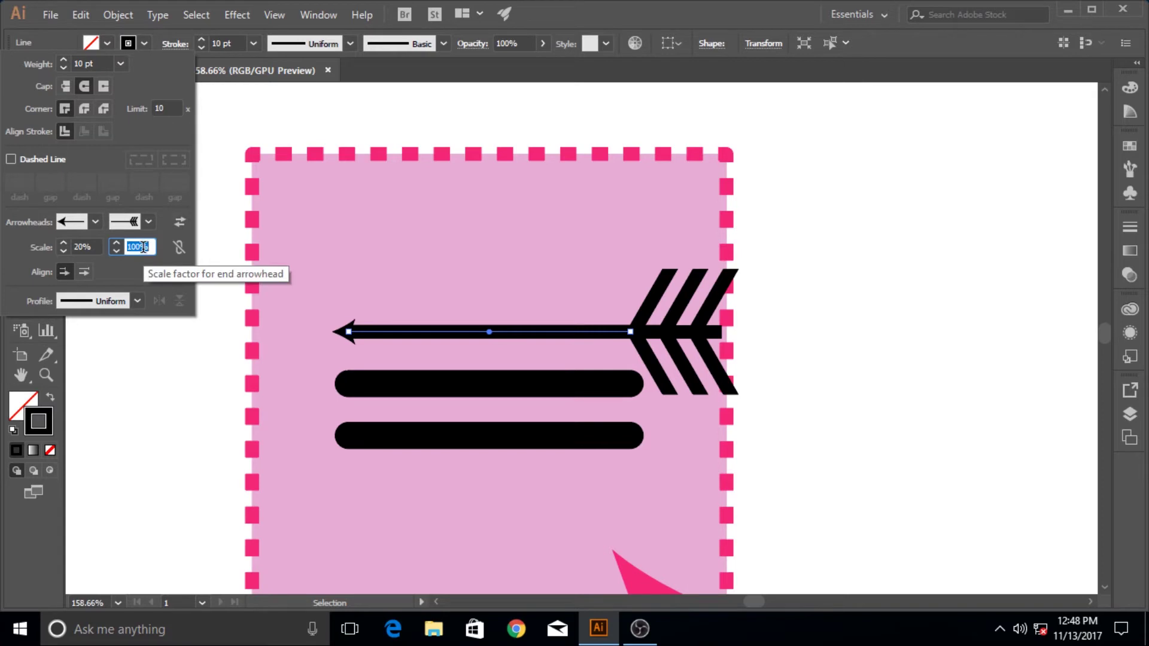
type("20")
key("Return")
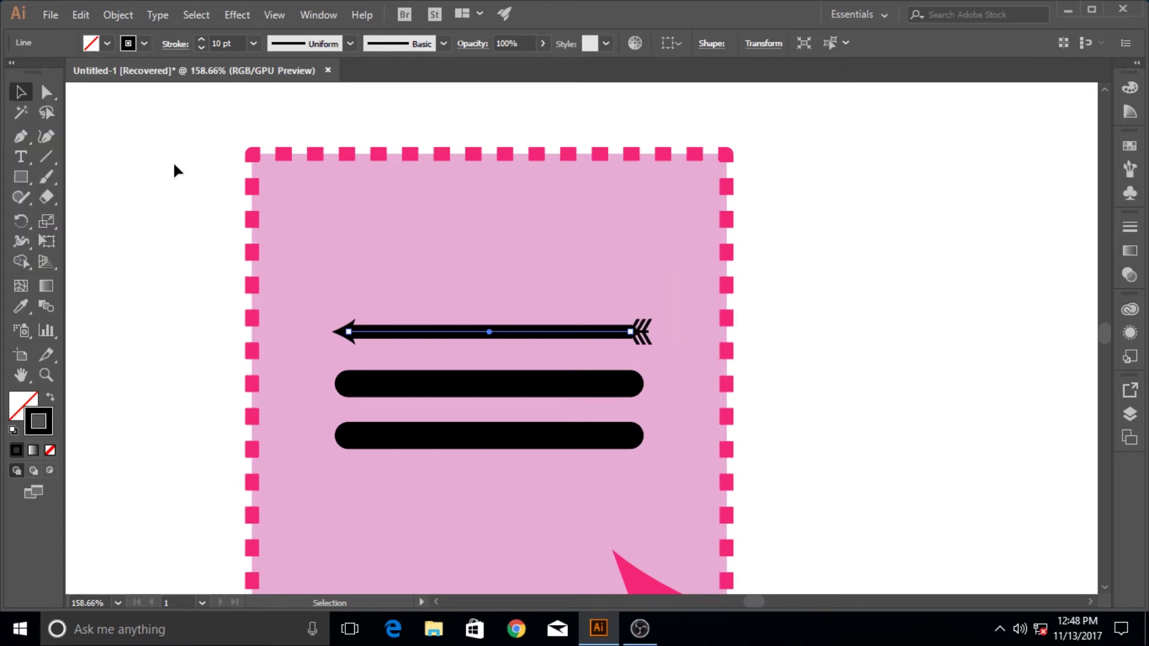
Link the start and end arrowhead scales and raise both to 40%
left_click(175, 44)
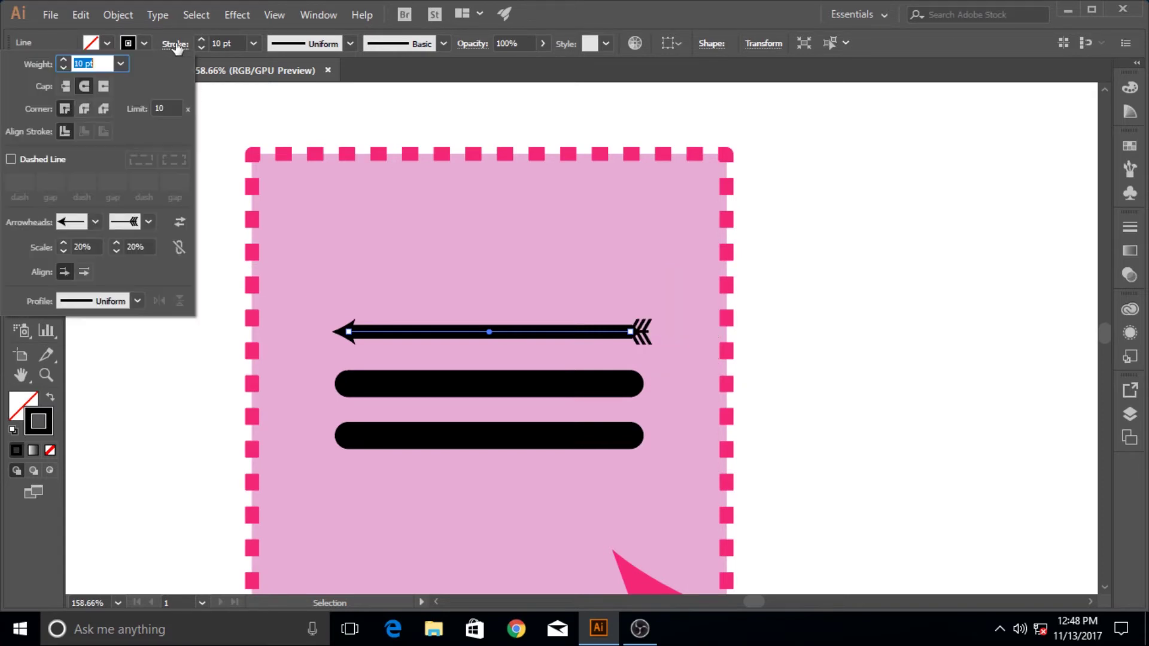
left_click(183, 254)
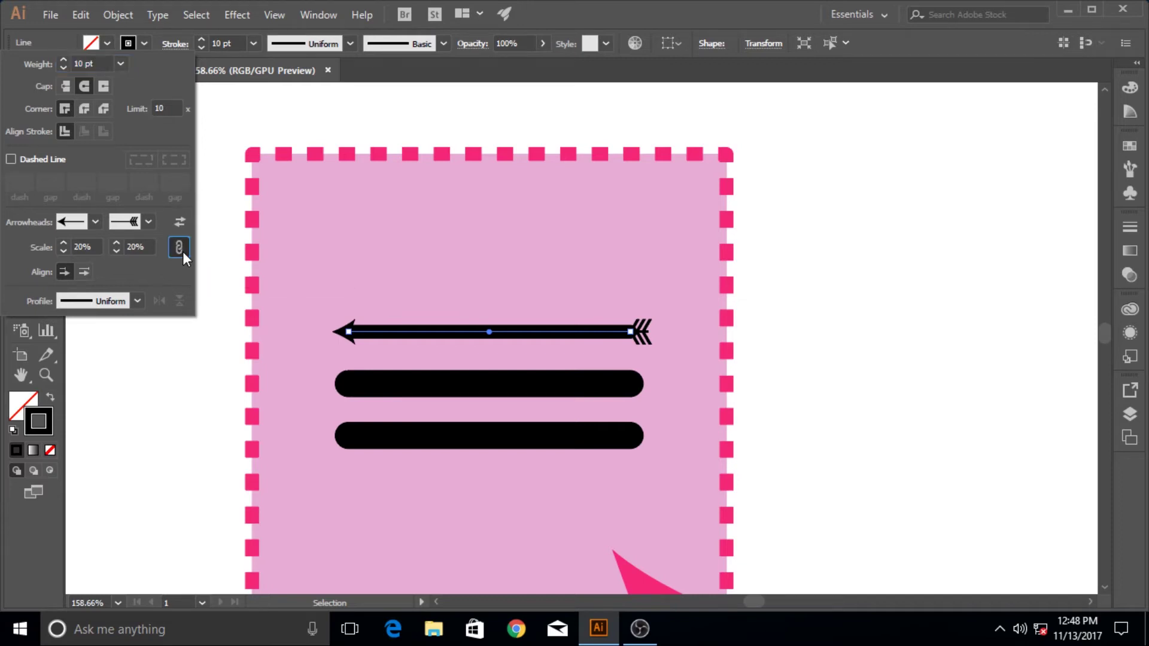
left_click(119, 242)
left_click(118, 242)
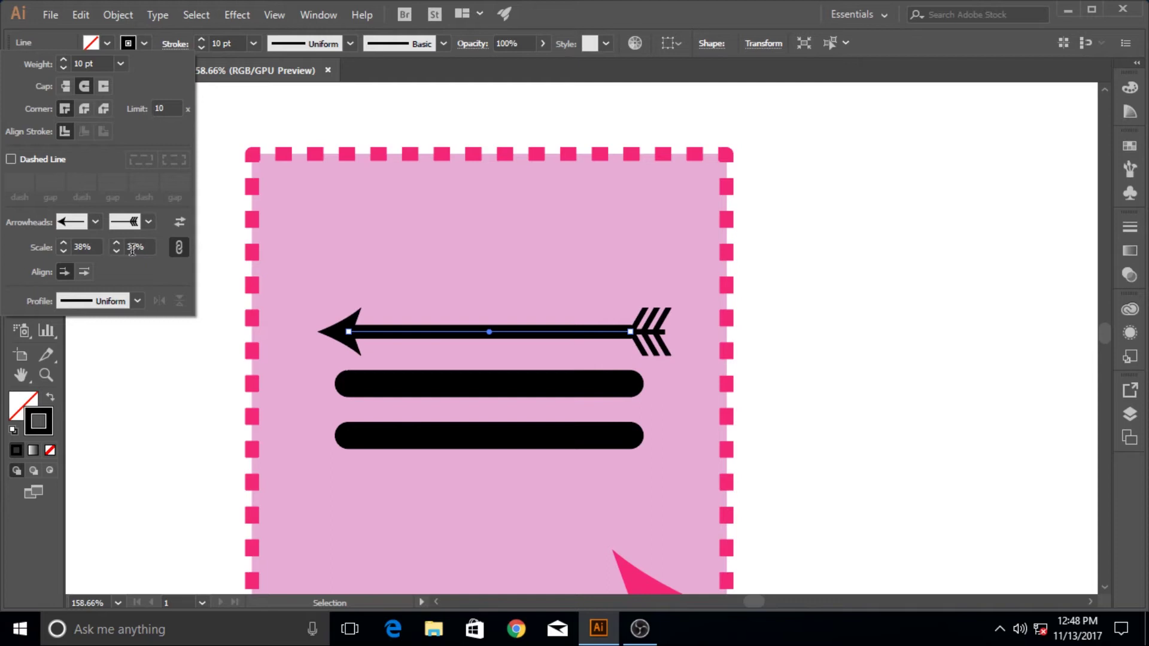
left_click(118, 243)
left_click(117, 243)
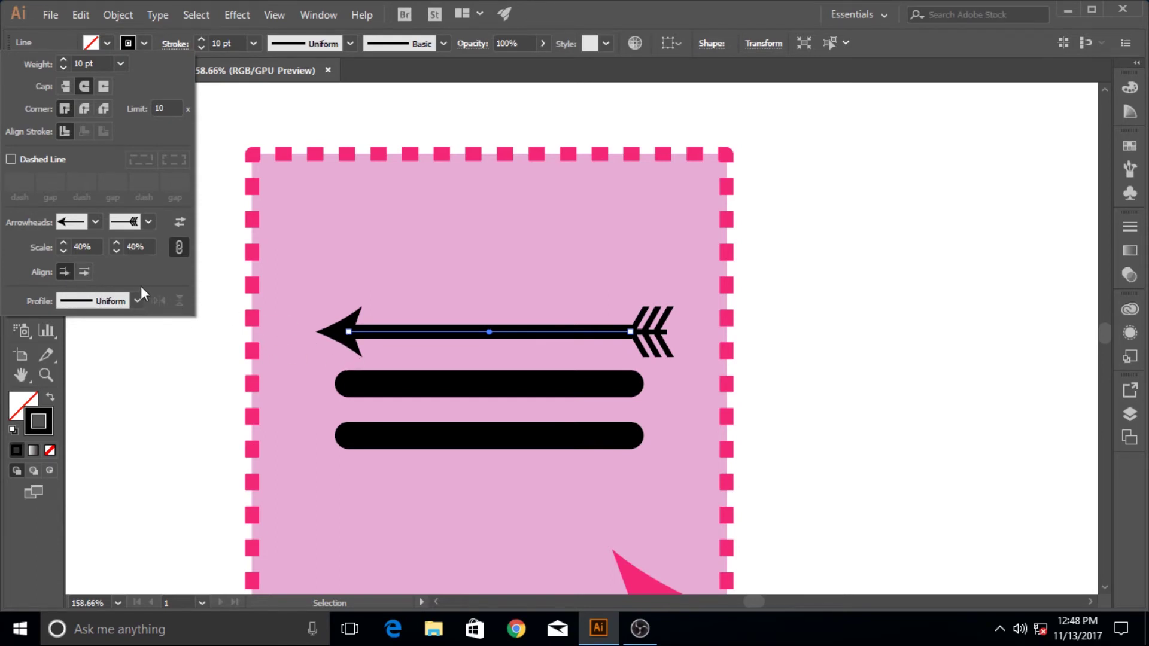
Try placing the arrowheads inside the line ends, then extend them back beyond the ends
left_click(89, 270)
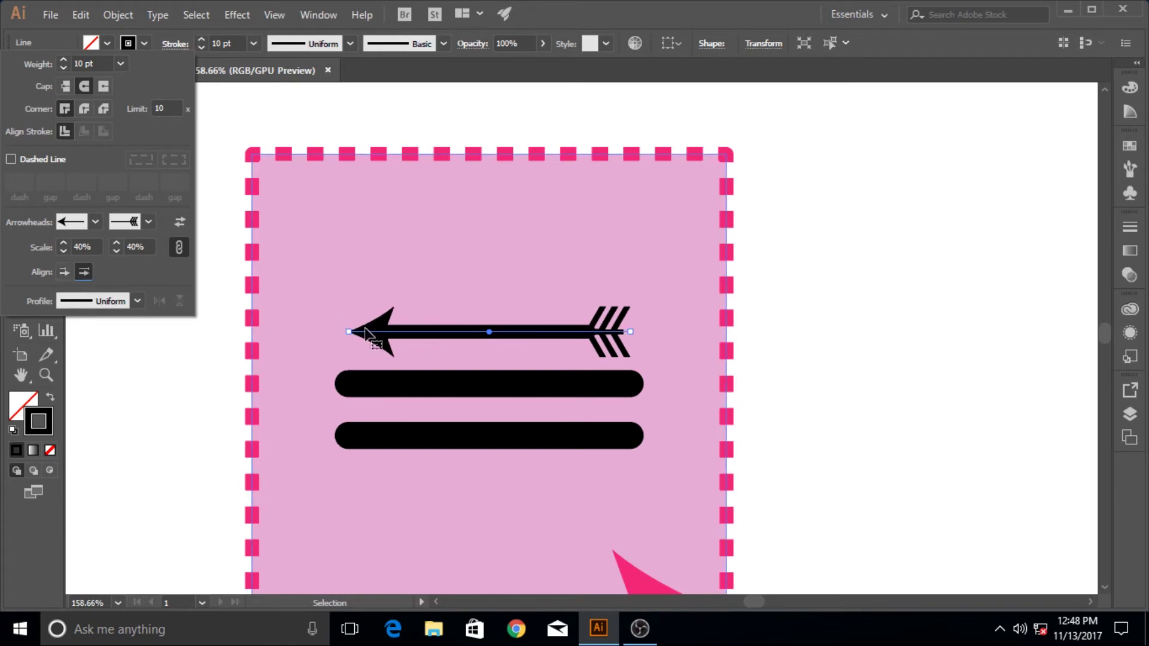
left_click(62, 272)
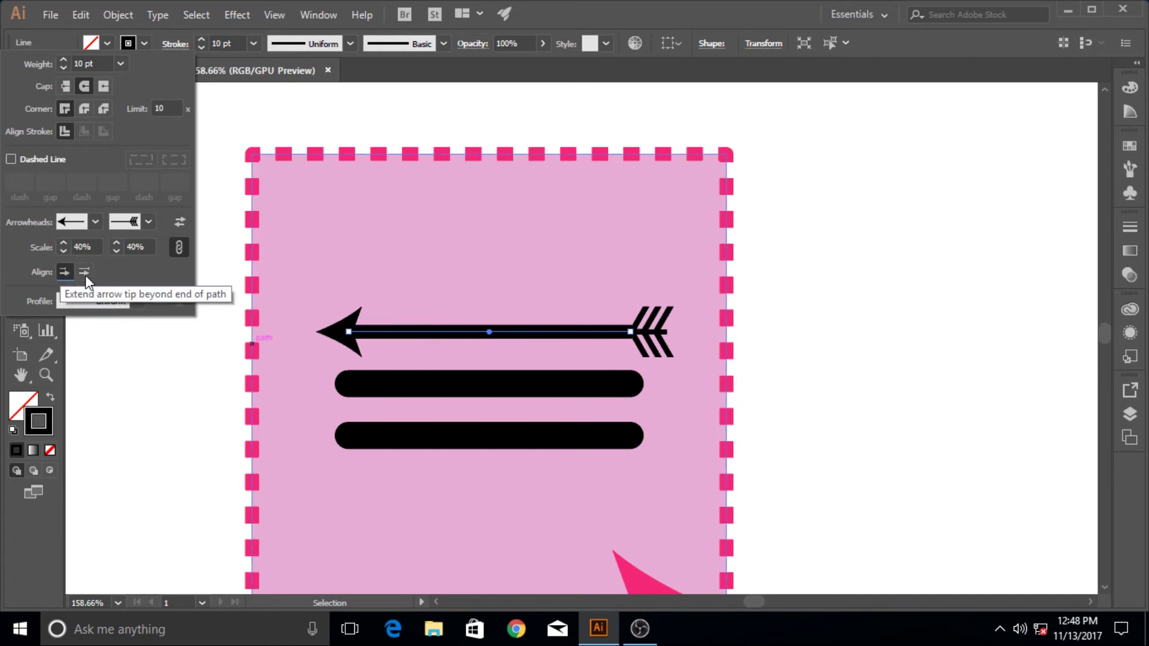
left_click(138, 301)
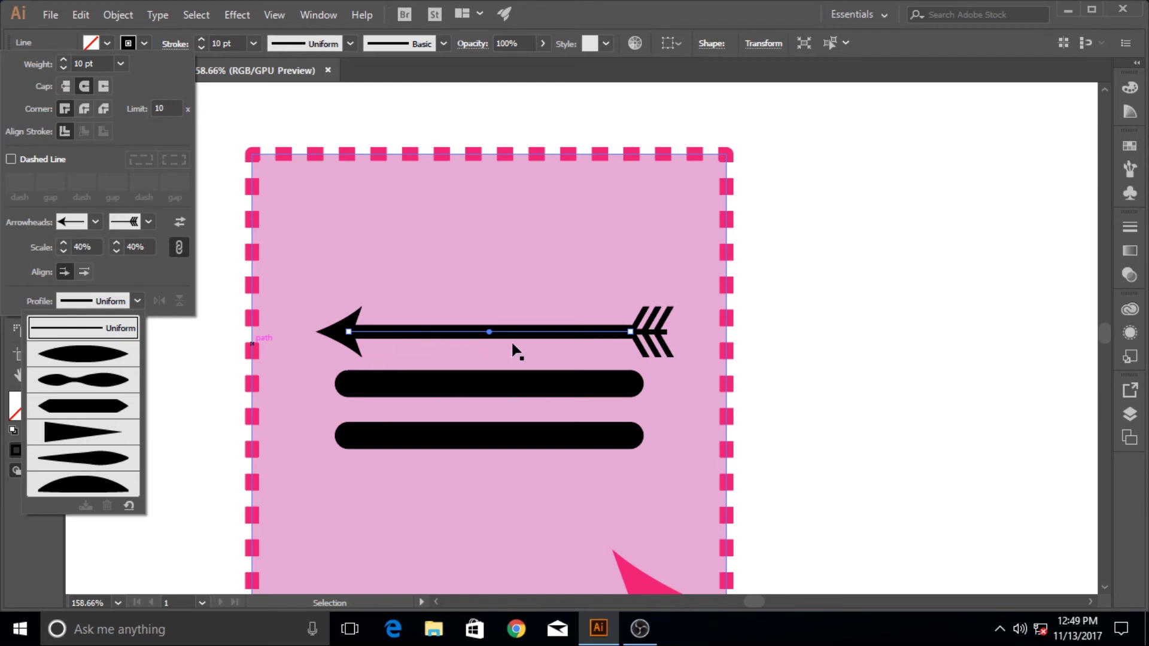
Try a double-bulge width profile, restore Uniform, and swap the arrowheads so it points right
left_click(95, 381)
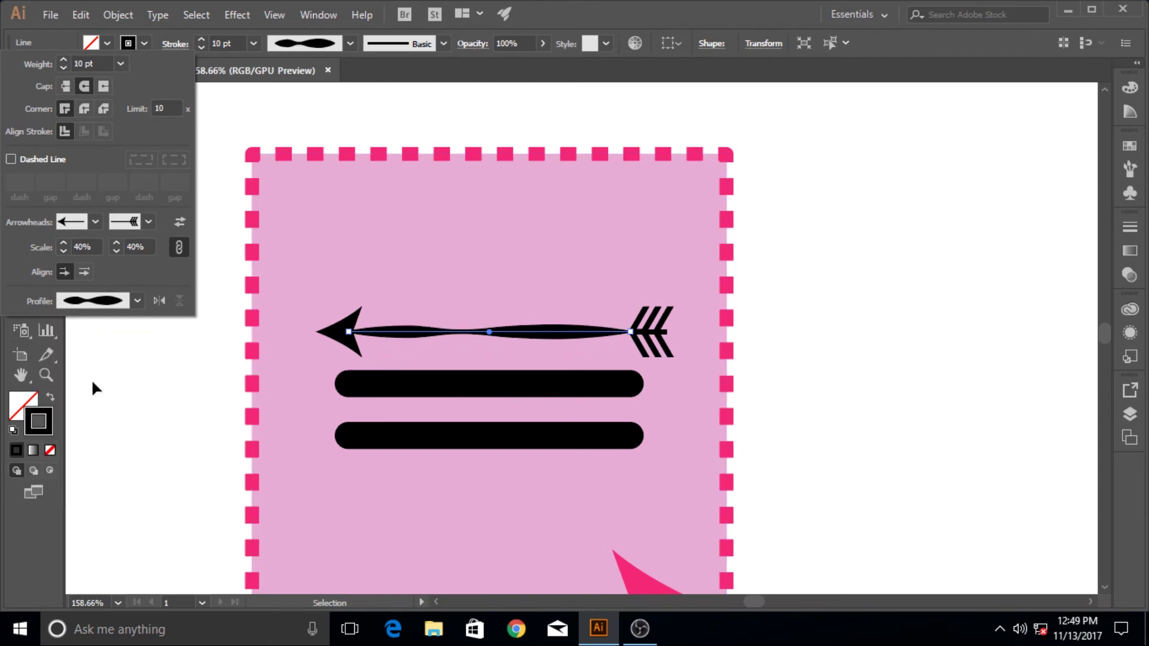
left_click(138, 300)
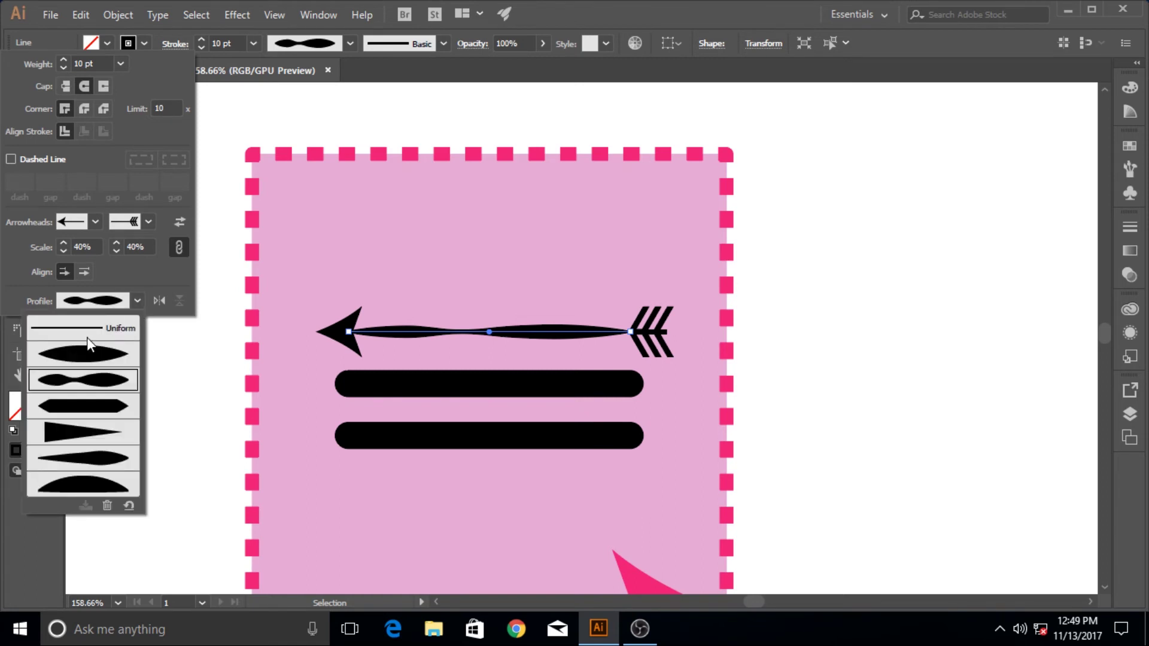
left_click(88, 332)
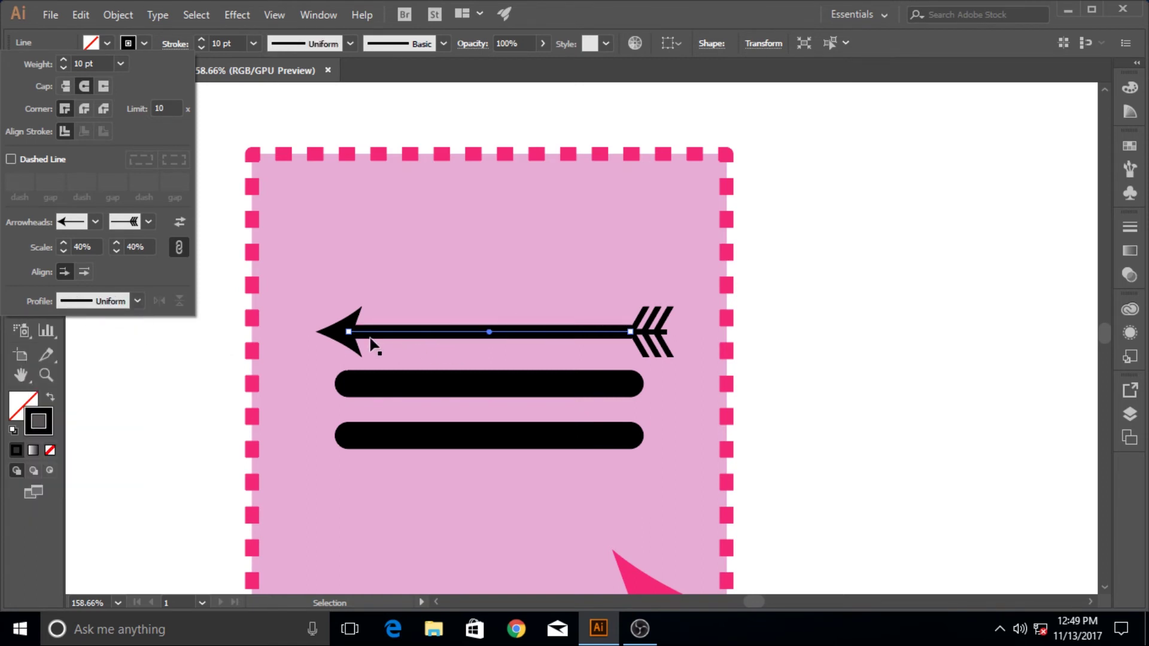
left_click(183, 221)
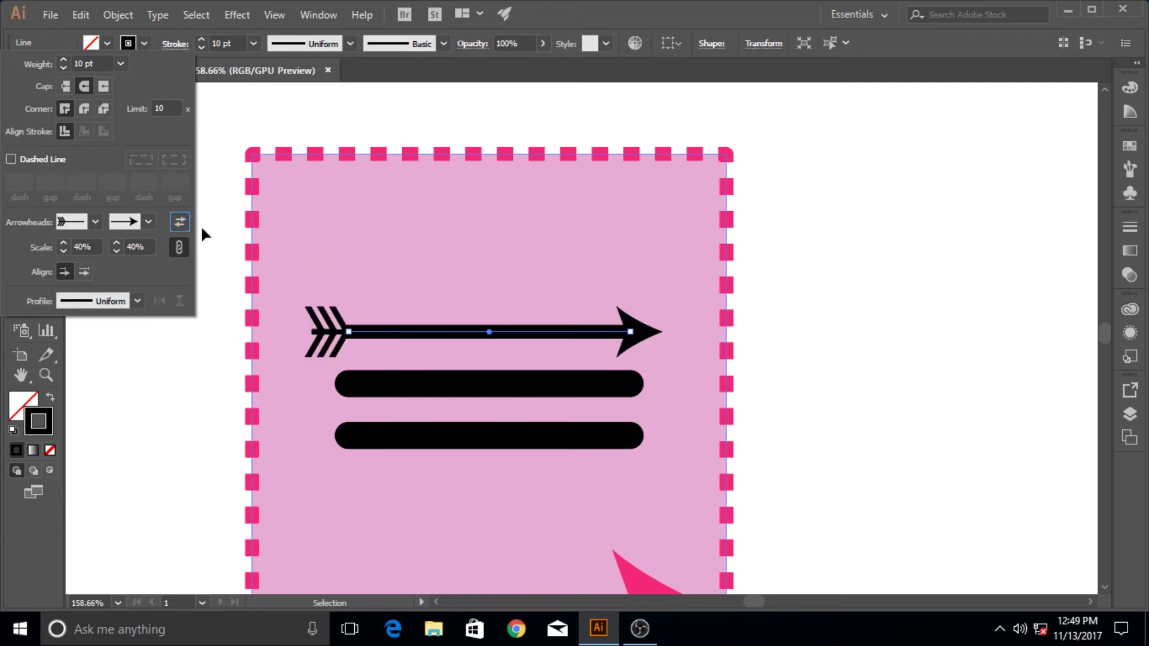
left_click(184, 225)
left_click(184, 223)
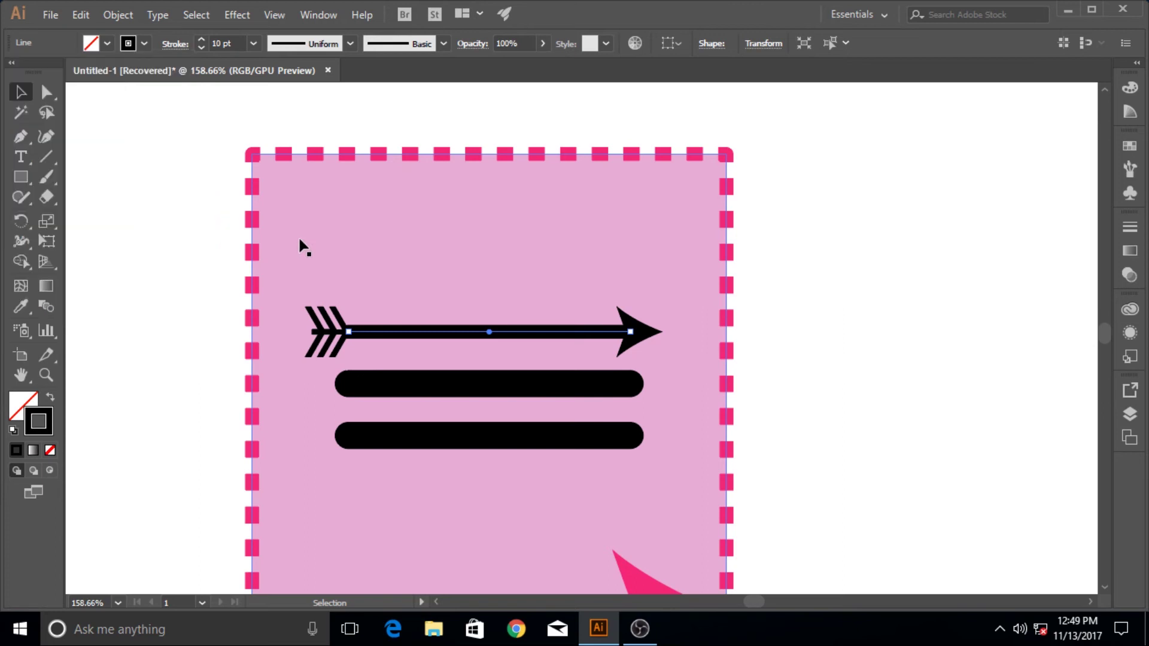
Close the stroke options and add the pink dashed square to the selection
left_click(171, 45)
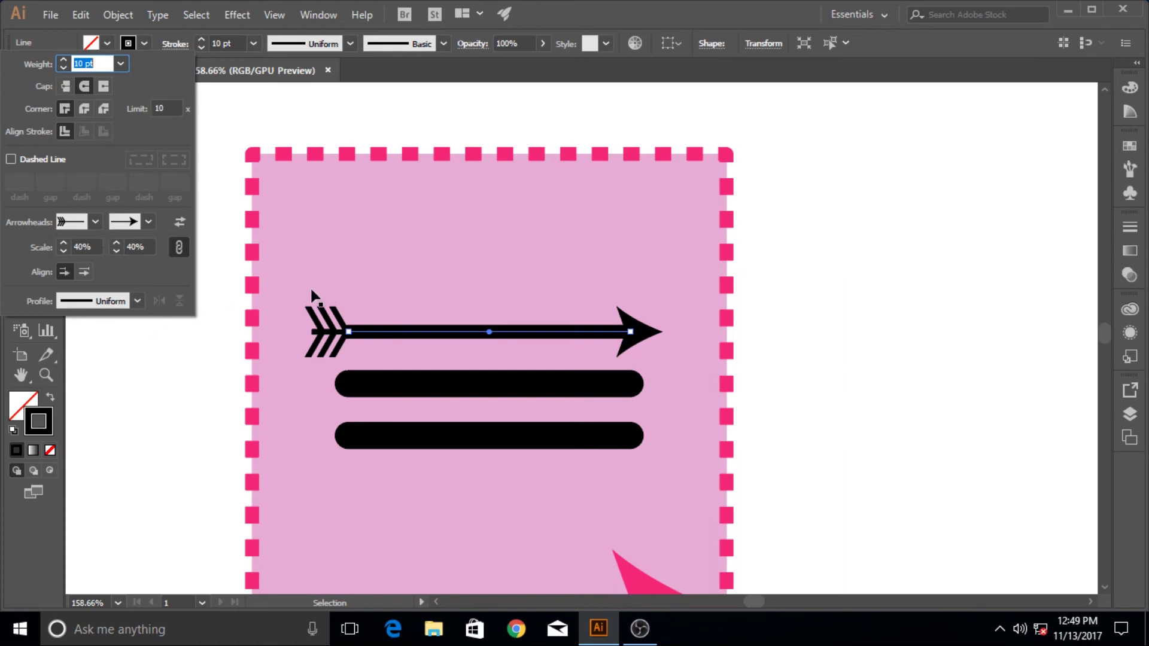
left_click(366, 252)
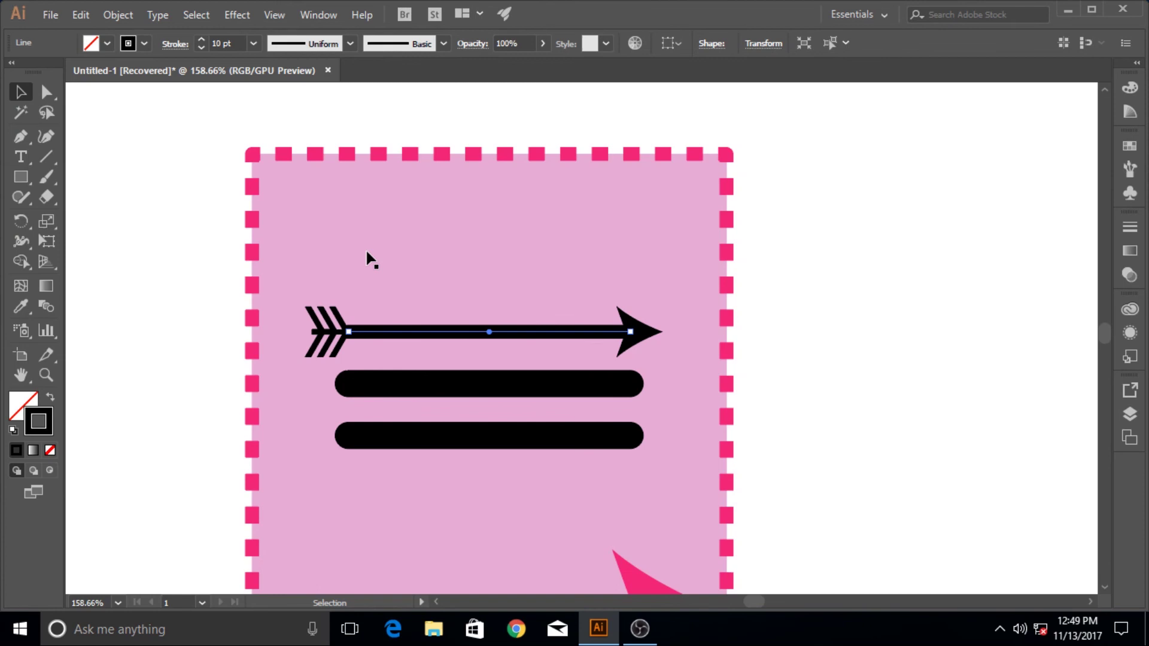
left_click(367, 252, "shift")
key("a")
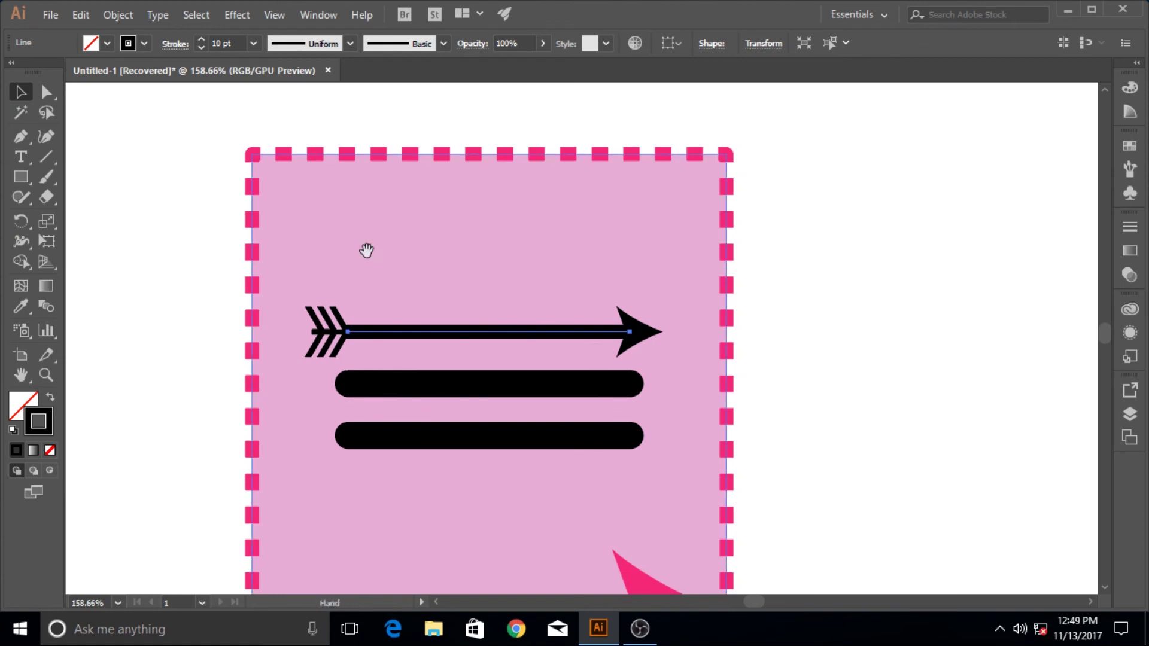
left_click_drag(367, 249, 347, 223)
scroll(355, 234, "down", 2)
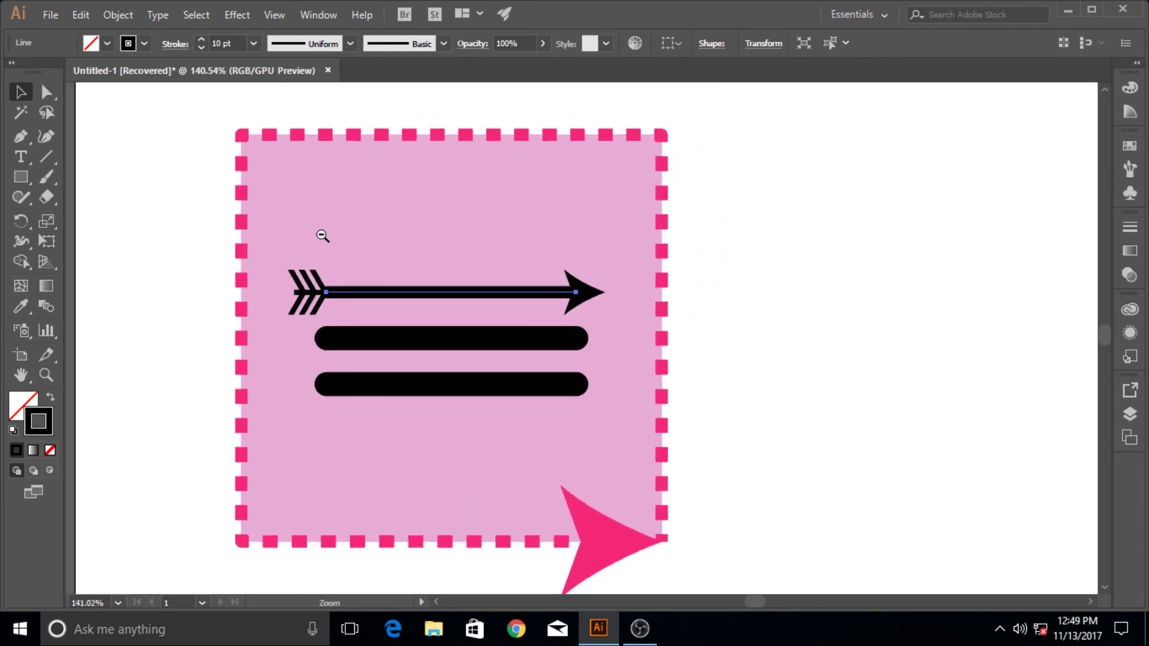
key("v")
left_click(405, 232)
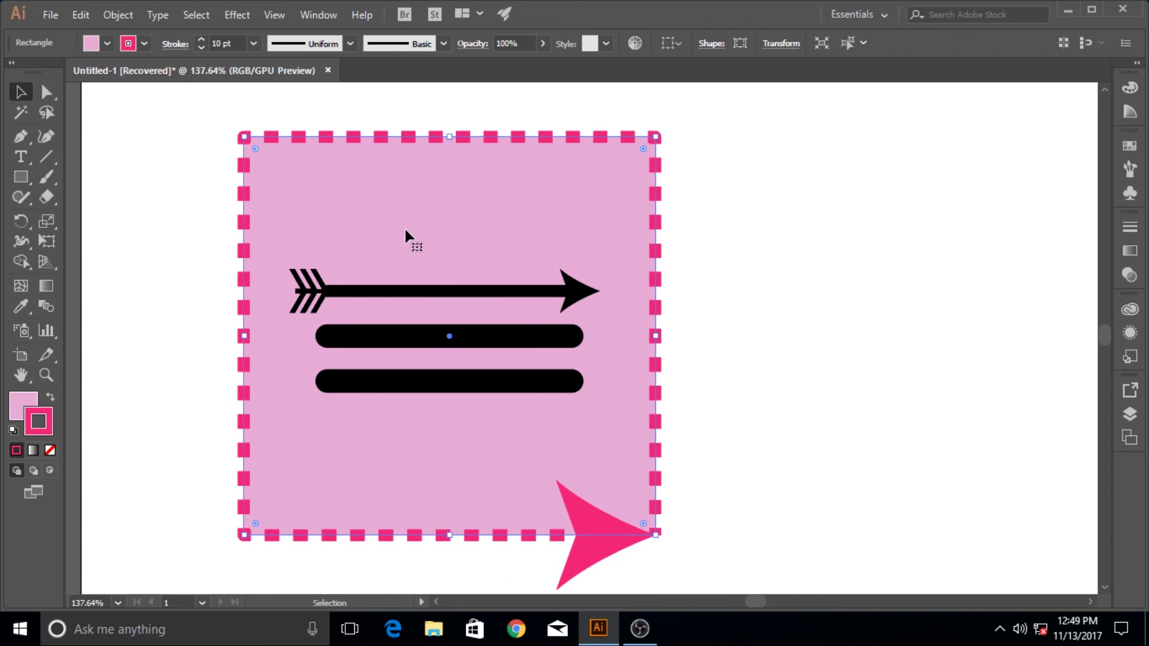
left_click(841, 285)
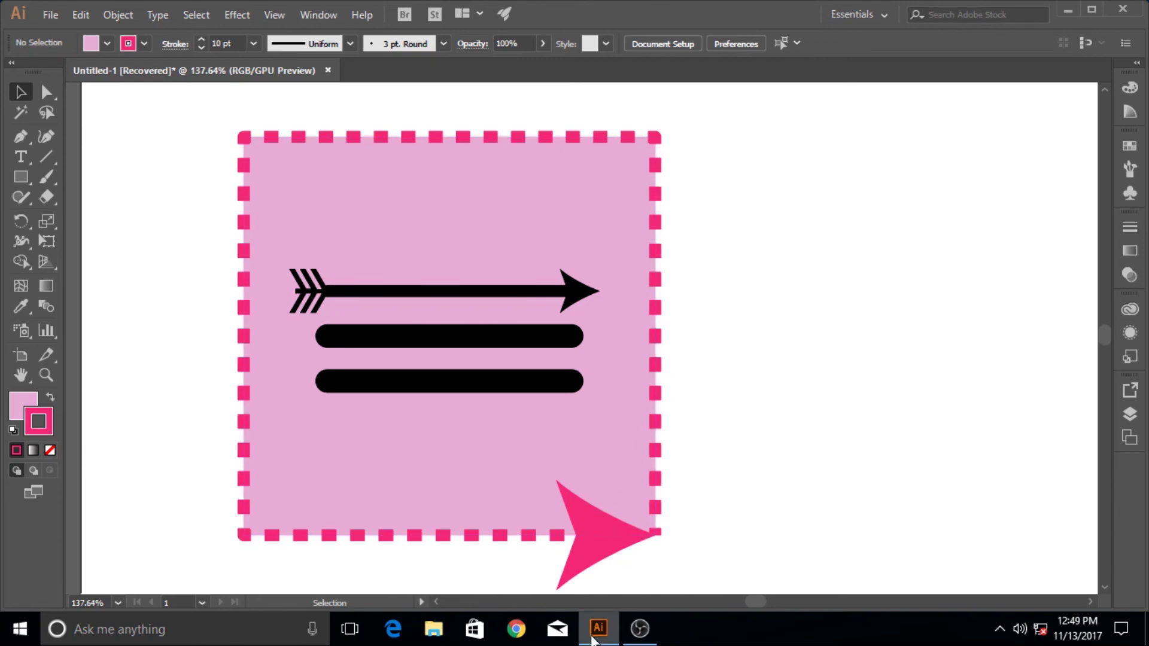
mouse_move(591, 637)
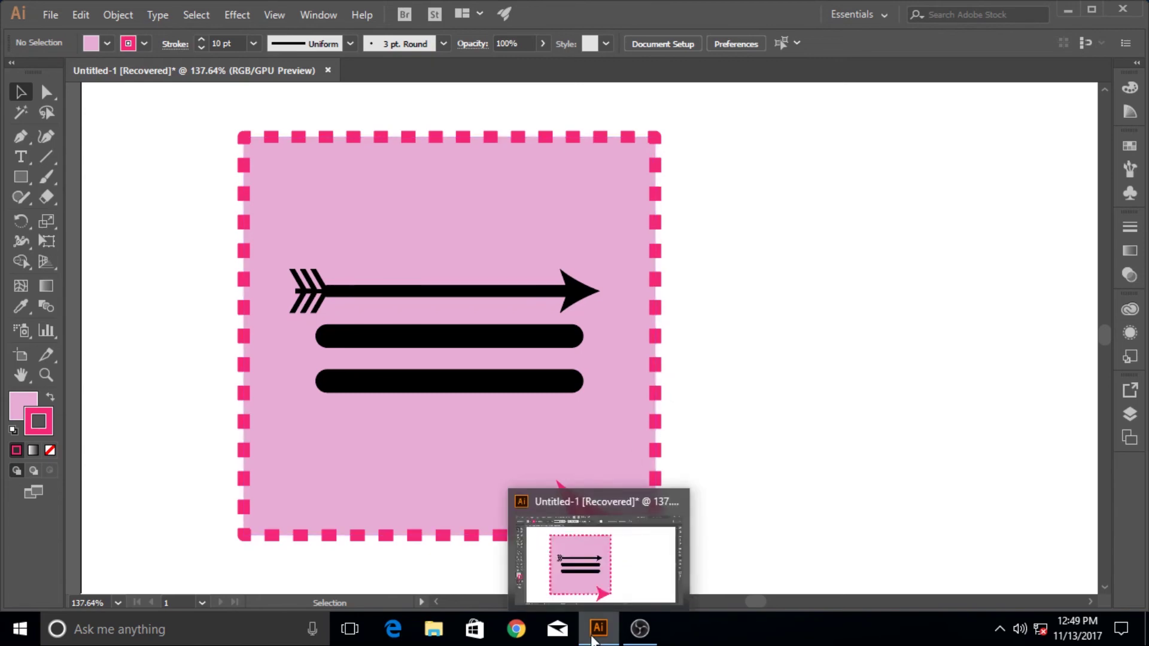